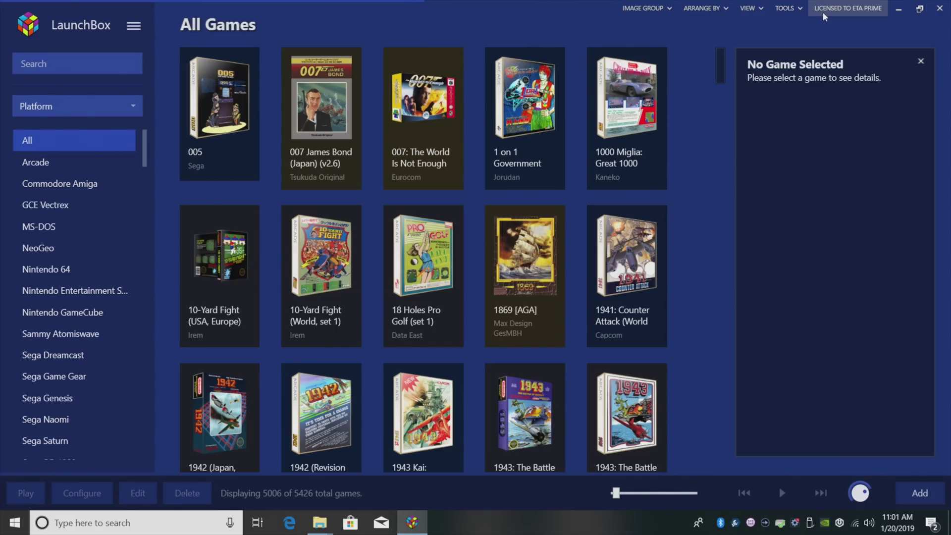
Step: Minimize the game library and open the PC Engine SuperGrafx folder on the desktop to view its ROM archives
click(898, 9)
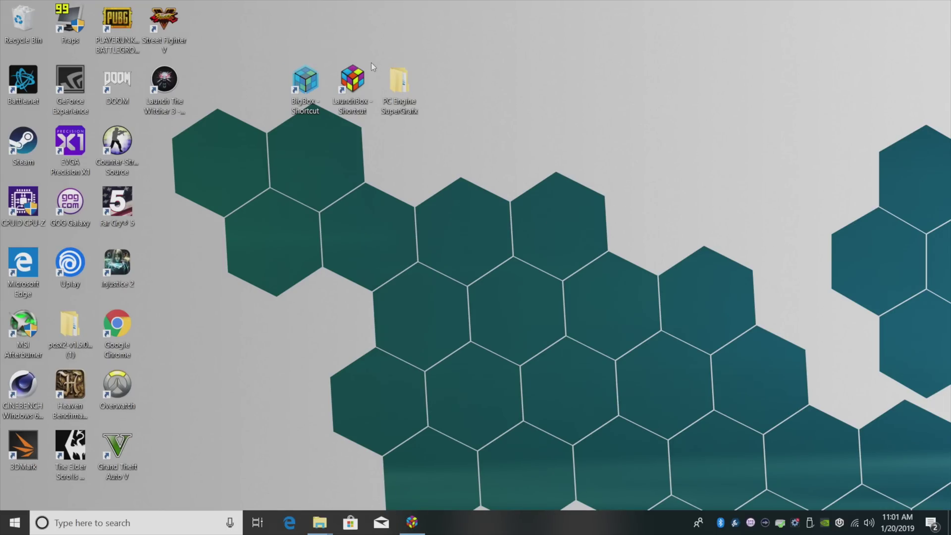
double_click(412, 110)
drag(423, 146, 443, 134)
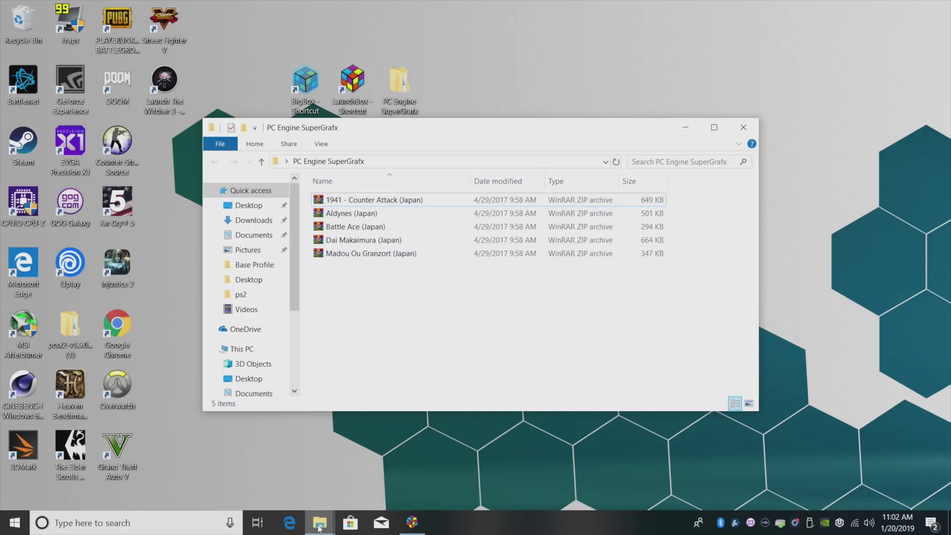
Step: Launch RetroArch from the Emulators\RetroArch folder inside LaunchBox on the E: drive
mouse_move(318, 526)
click(253, 458)
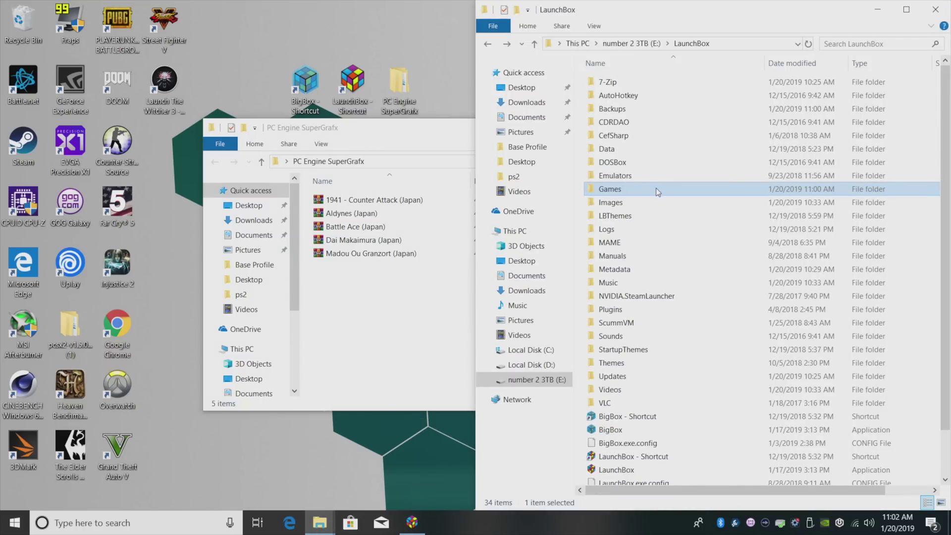
double_click(625, 178)
double_click(622, 202)
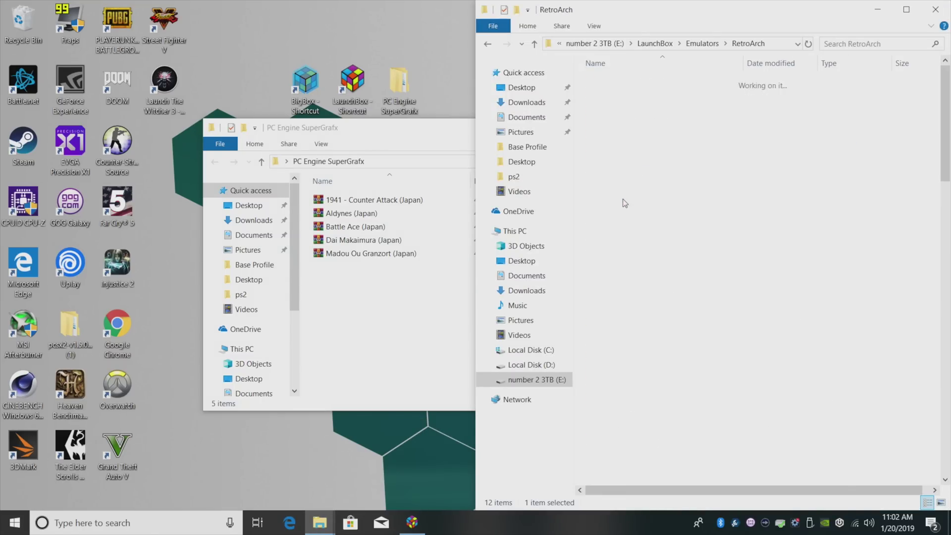
scroll(648, 284, down, 4)
scroll(649, 284, down, 20)
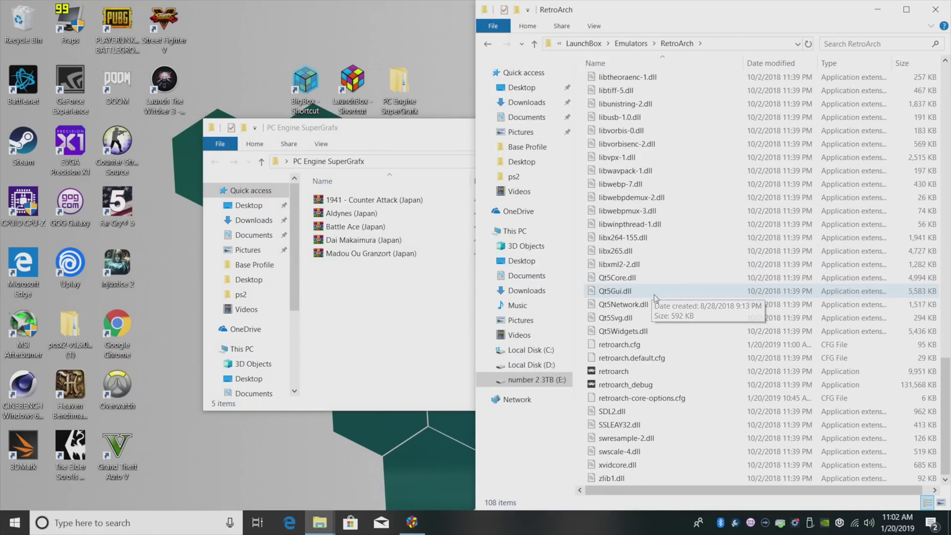
double_click(620, 375)
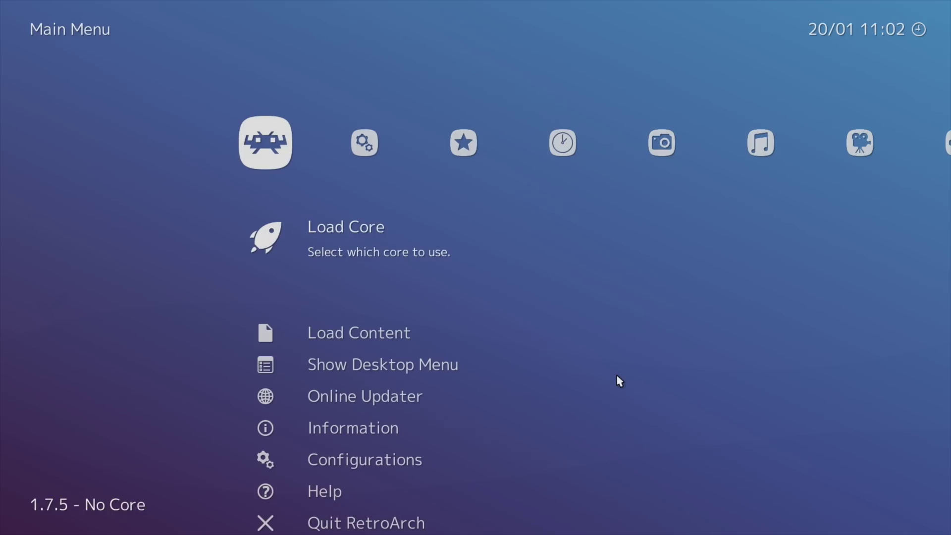
Step: Open the Core Updater within RetroArch's Online Updater
key(Down)
key(Down)
key(Down)
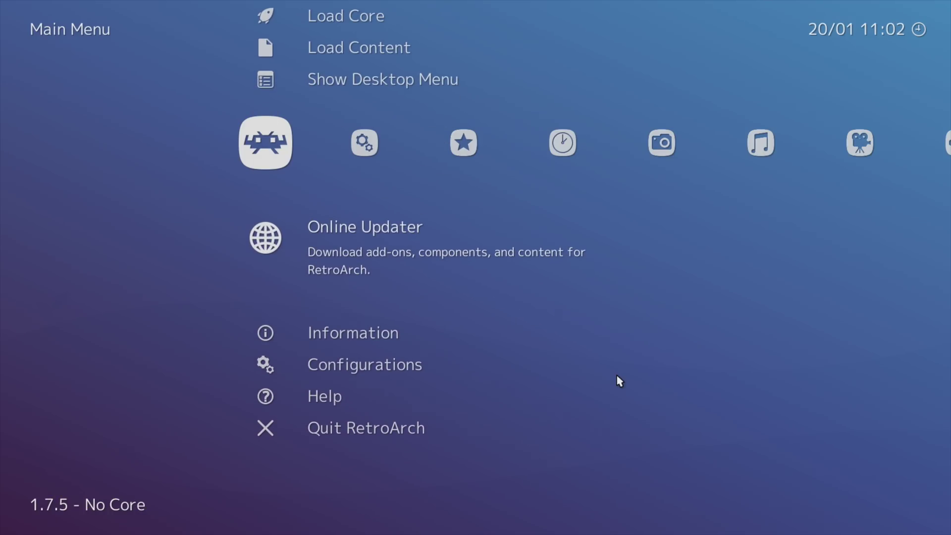
key(Return)
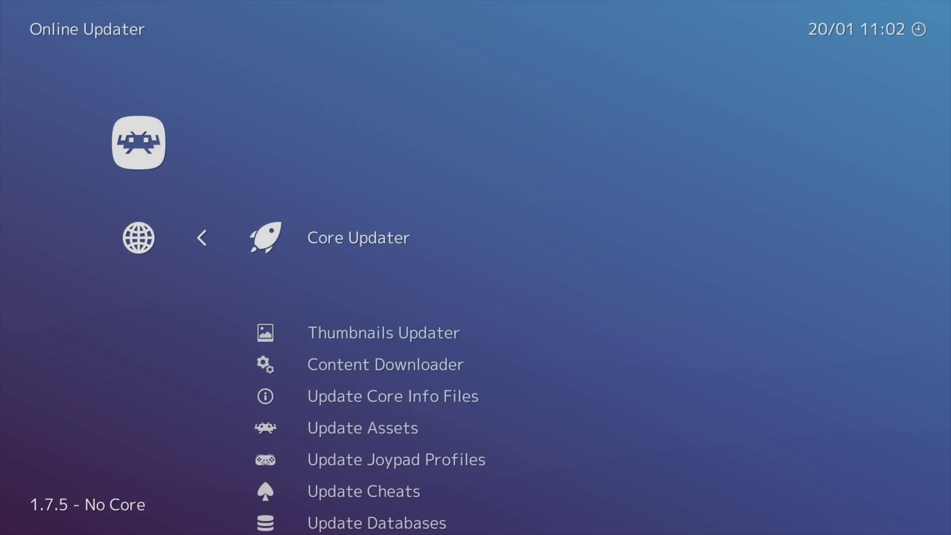
key(Return)
Step: Download the NEC - PC Engine SuperGrafx (Beetle) core from the core list
key(Down)
key(Down)
key(Down)
key(Down)
key(Down)
key(Down)
key(Down)
key(Down)
key(Down)
key(Down)
key(Down)
key(Down)
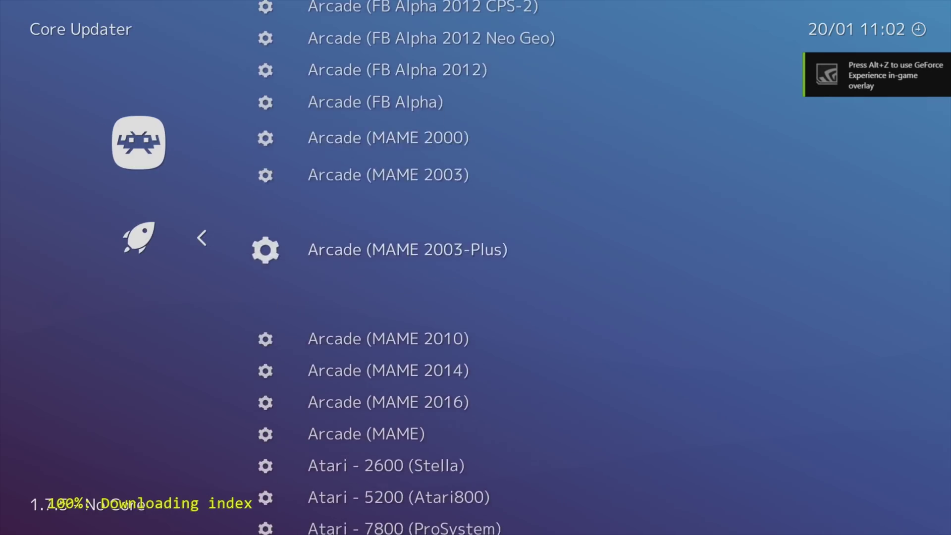
key(Down)
key(Down)
key(Down)
key(Down)
key(Down)
key(Down)
key(Down)
key(Down)
key(Down)
key(Down)
key(Down)
key(Down)
key(Down)
key(Down)
key(Down)
key(Down)
key(Down)
key(Down)
key(Down)
key(Down)
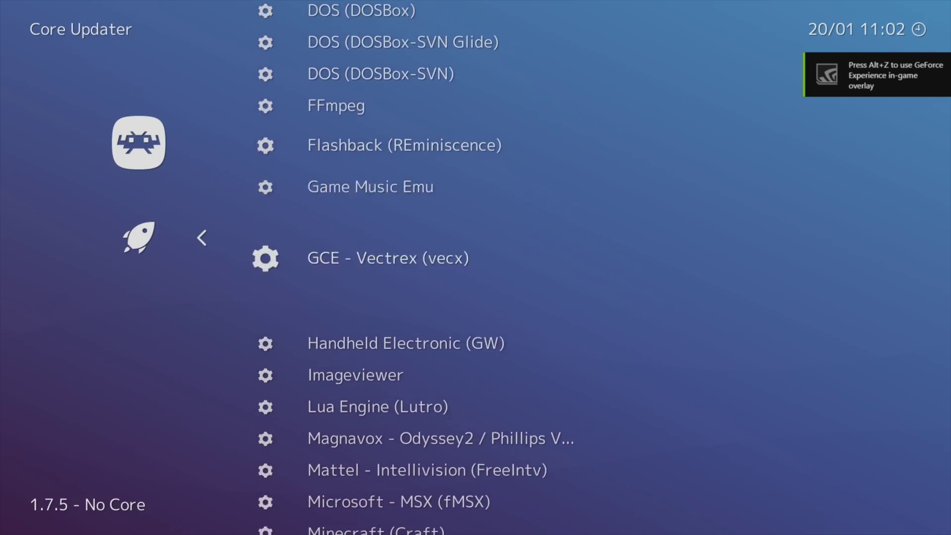
key(Down)
key(Down)
key(Down)
key(Down)
key(Down)
key(Down)
key(Down)
key(Down)
key(Down)
key(Down)
key(Down)
key(Down)
key(Down)
key(Down)
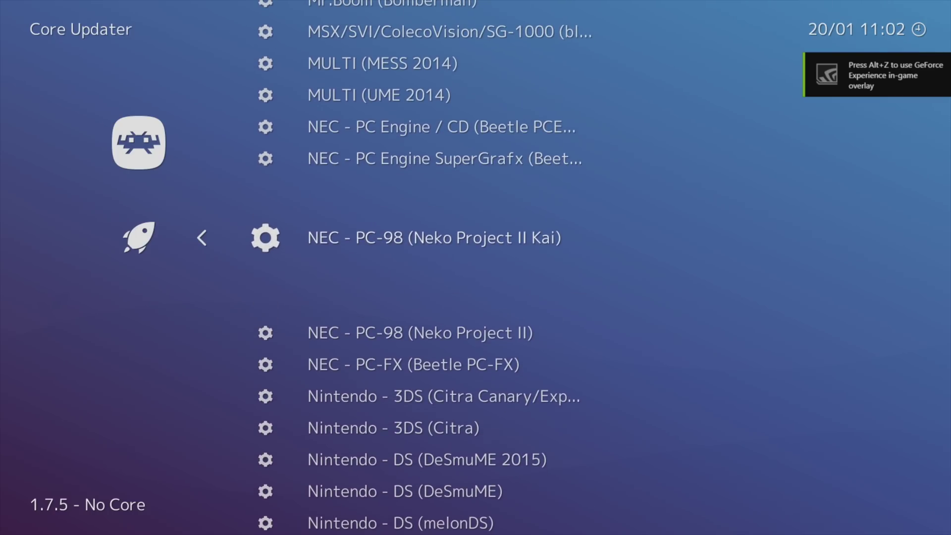
key(Up)
key(Up)
key(Down)
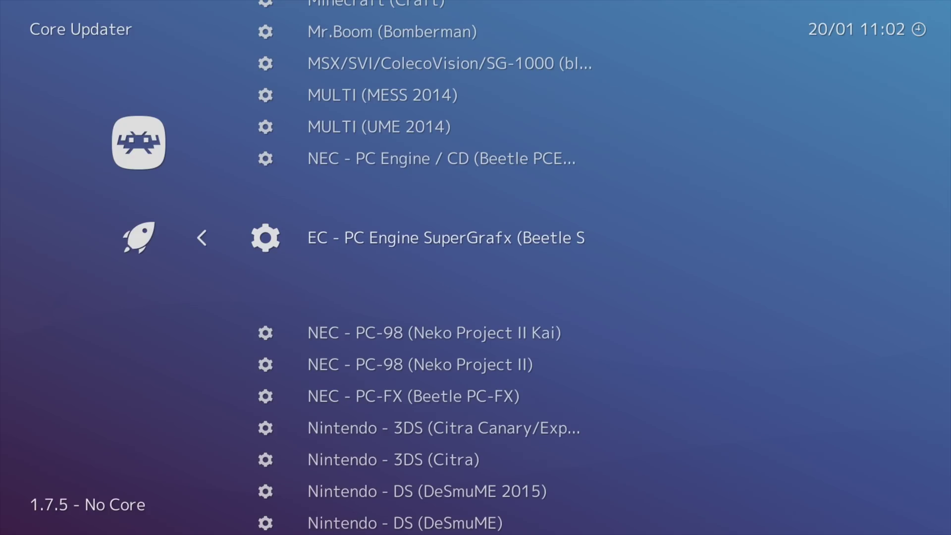
key(Return)
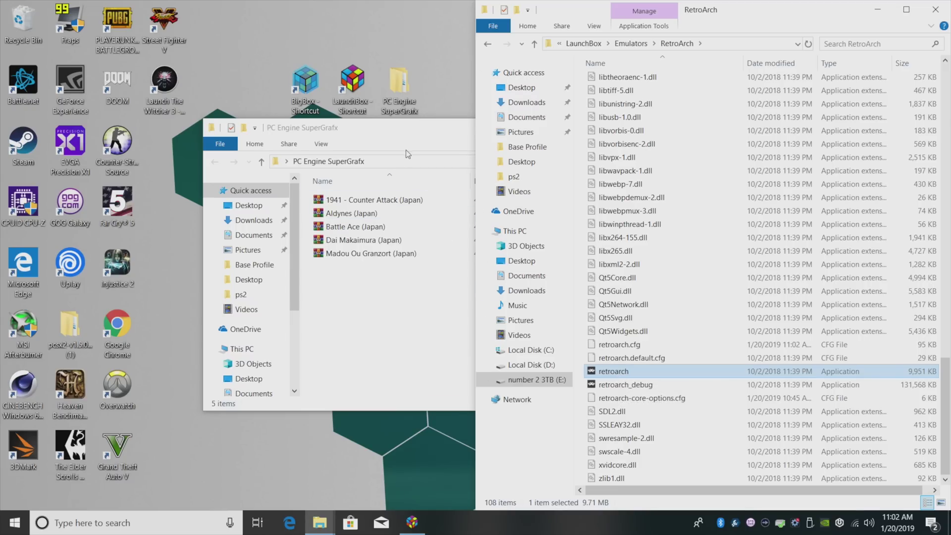
Step: Close the ROM folder window and copy the desktop's PC Engine SuperGrafx folder into LaunchBox's Games folder
click(410, 149)
click(747, 128)
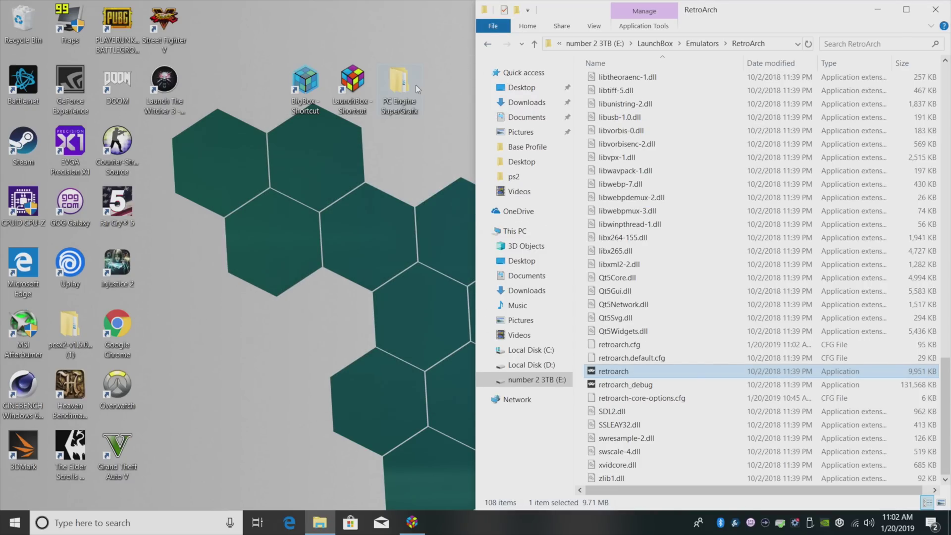
click(488, 44)
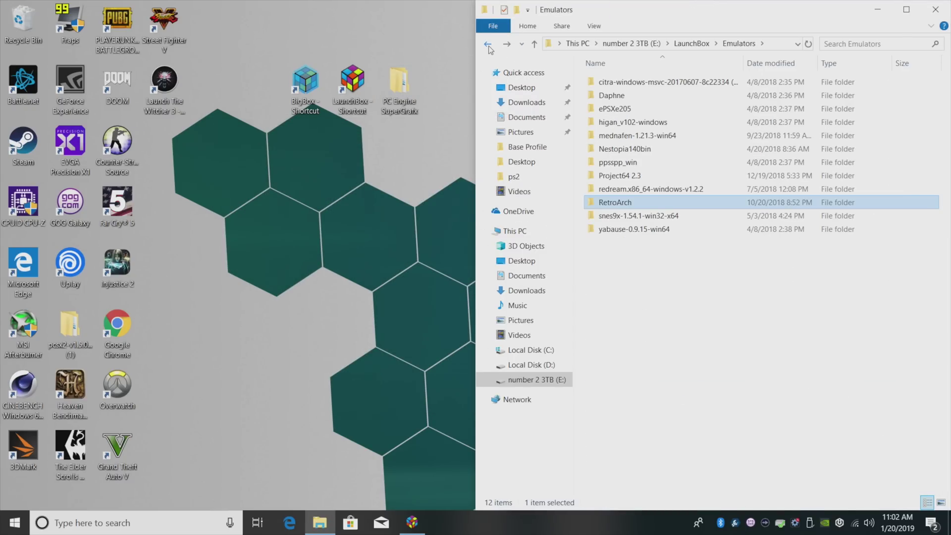
click(488, 44)
double_click(605, 189)
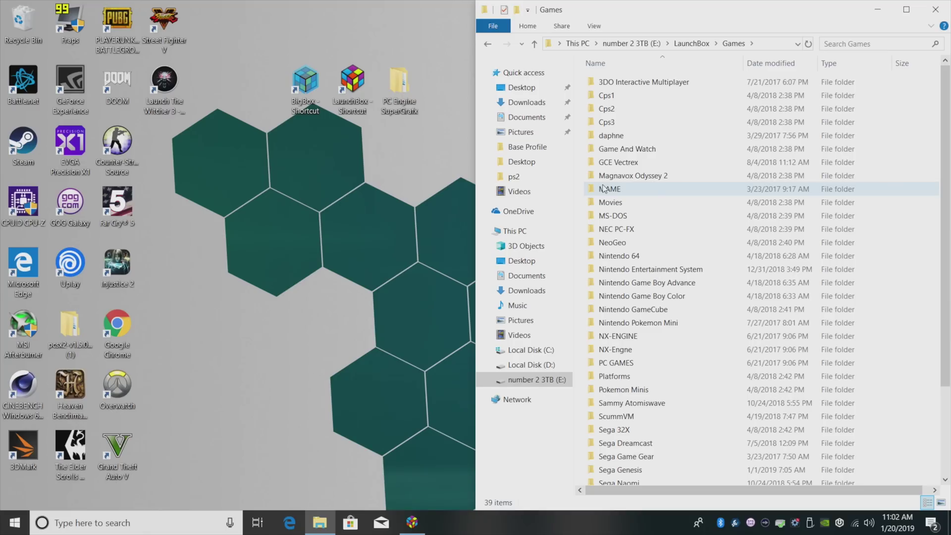
drag(399, 94, 583, 193)
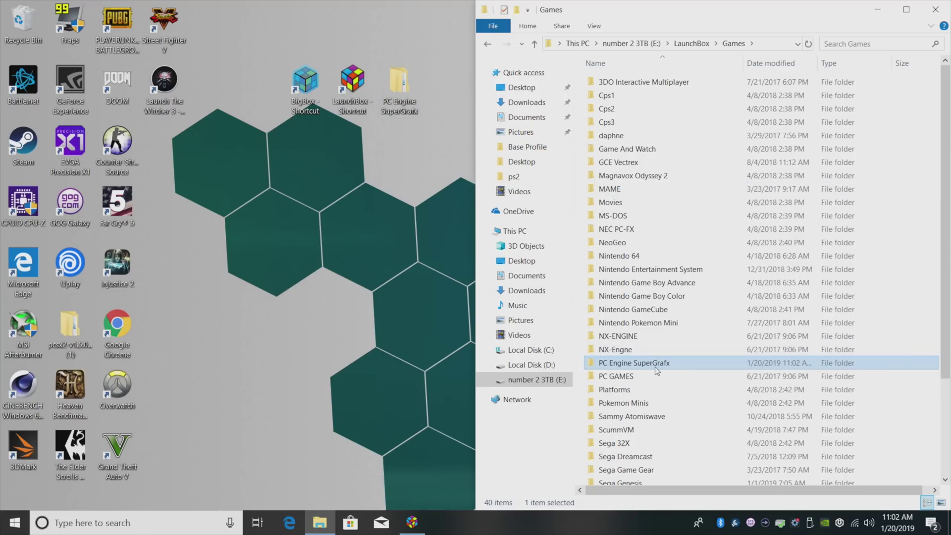
Step: Switch to LaunchBox and open the Retroarch entry in Manage Emulators for editing
click(877, 10)
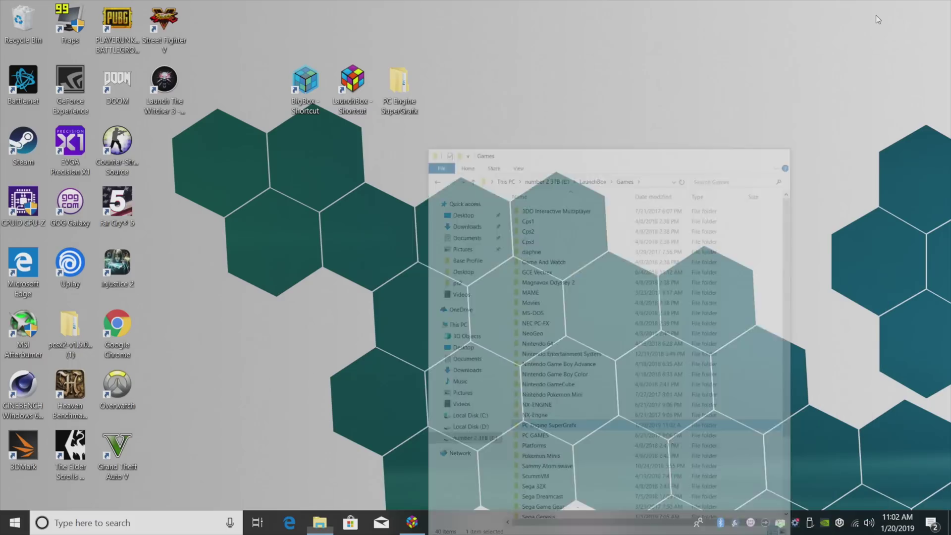
click(412, 522)
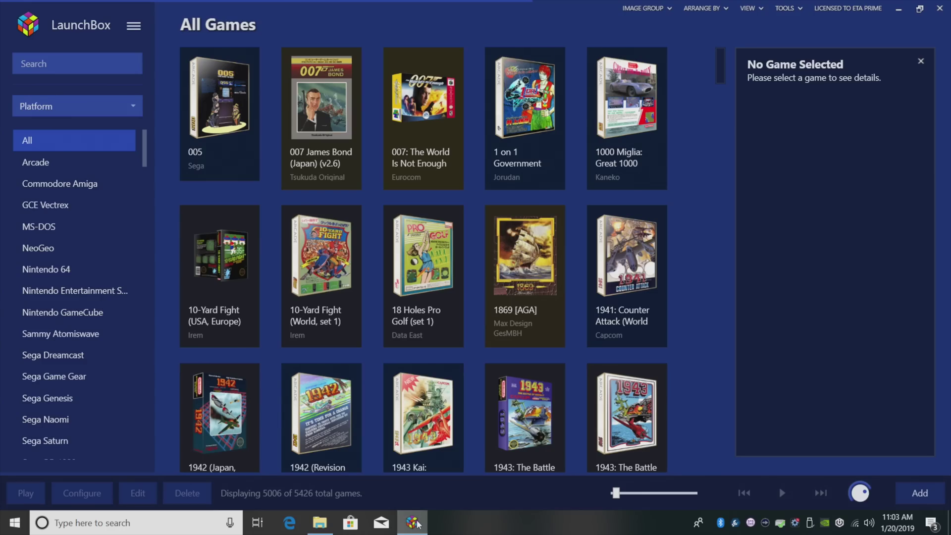
click(132, 29)
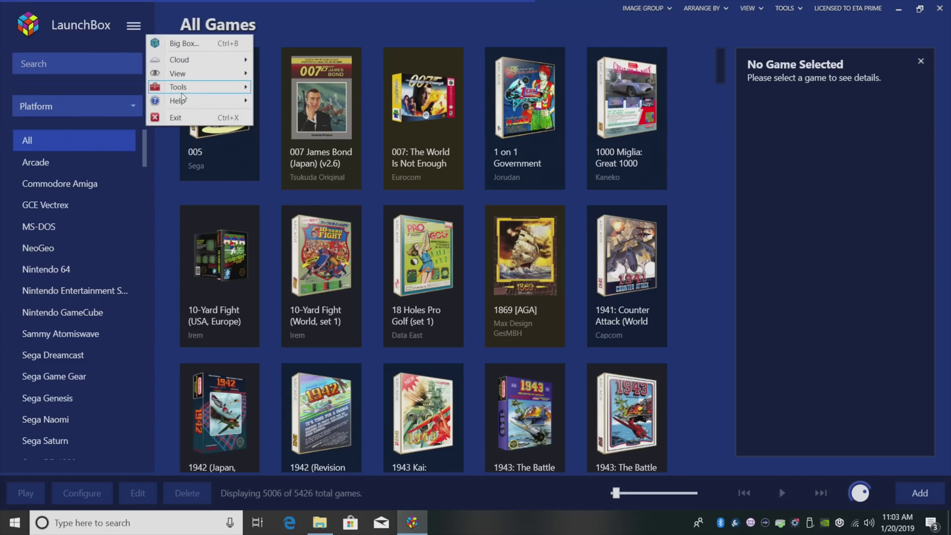
mouse_move(198, 87)
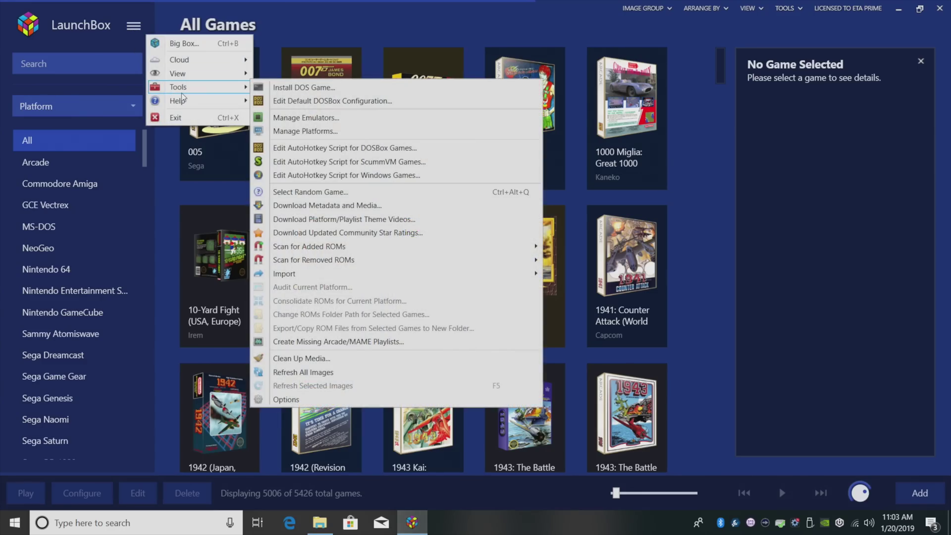
click(303, 119)
click(286, 299)
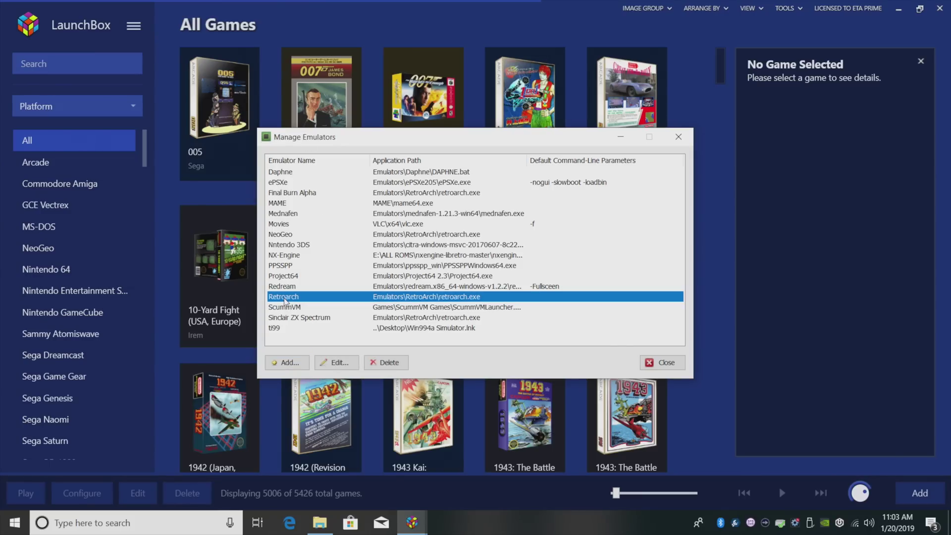
double_click(315, 300)
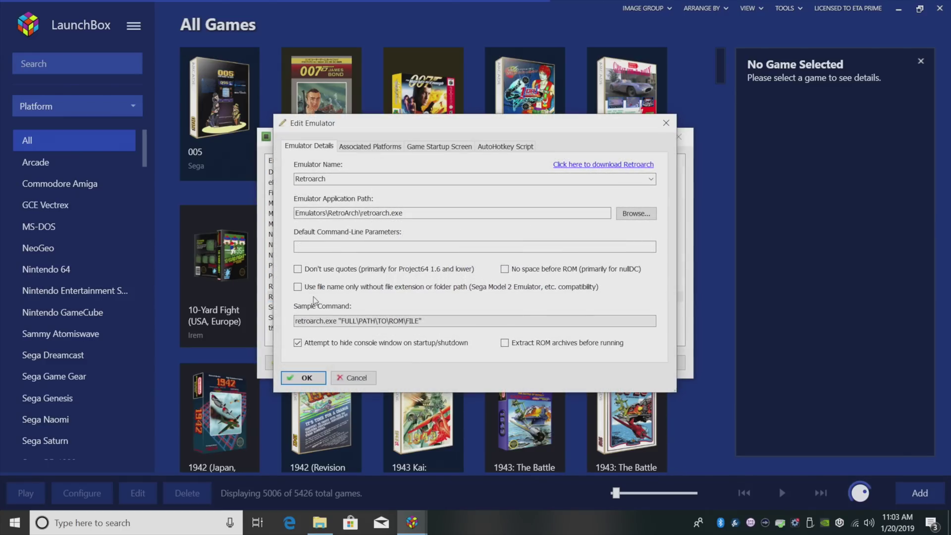
Step: Associate the PC Engine SuperGrafx platform with the mednafen_supergrafx core, keep Retroarch as its default emulator, and save the emulator settings
click(376, 148)
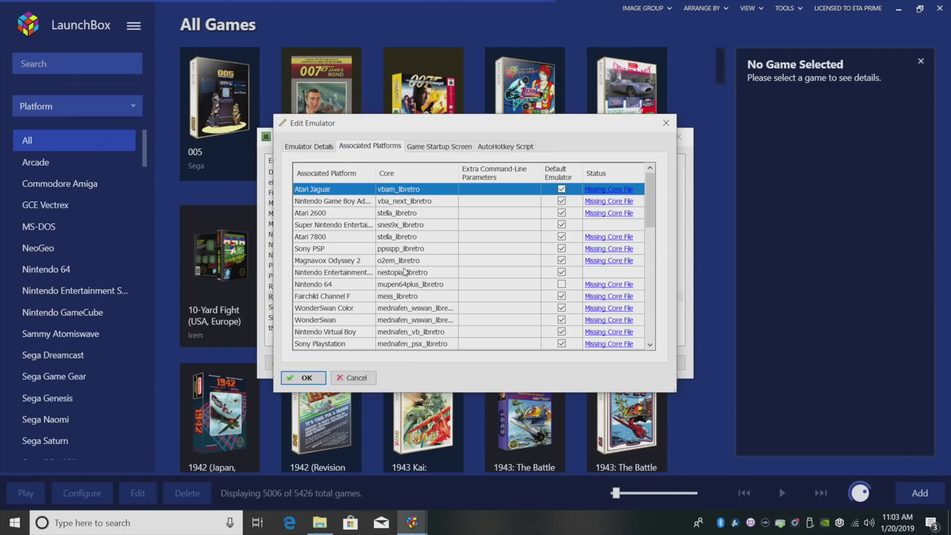
scroll(406, 273, down, 4)
scroll(324, 261, down, 3)
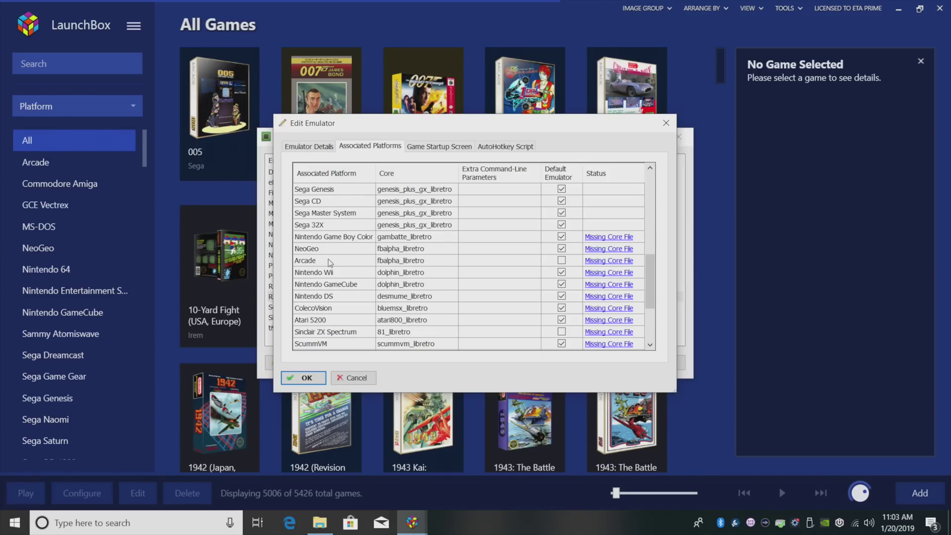
scroll(329, 265, down, 3)
click(302, 333)
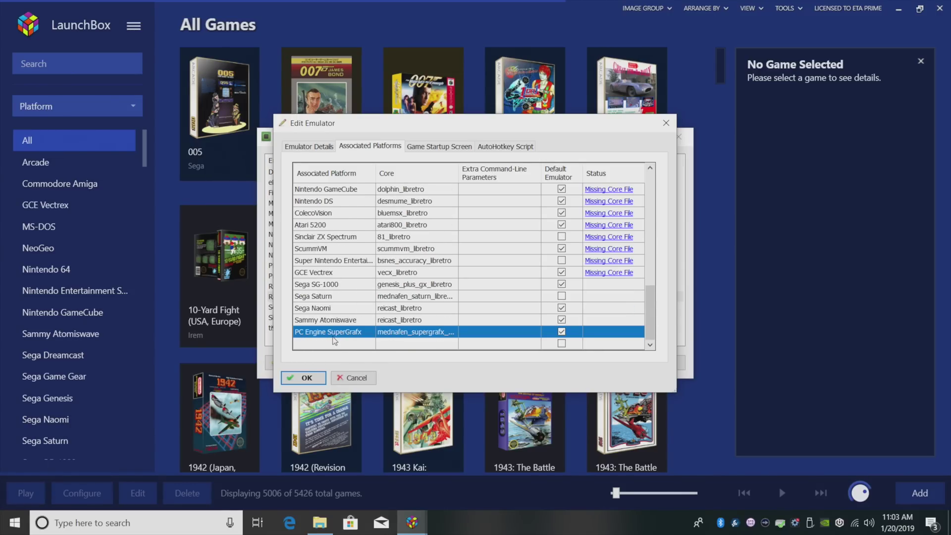
click(426, 333)
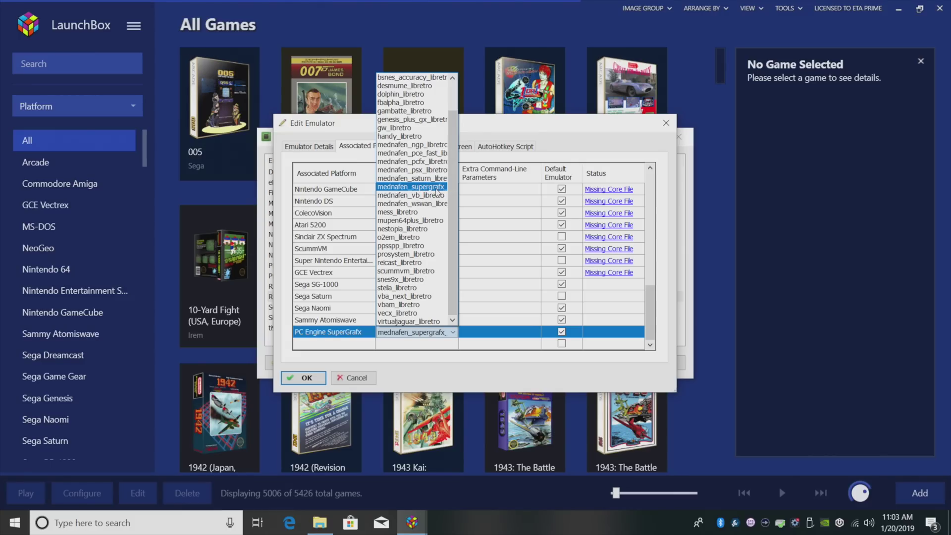
click(437, 191)
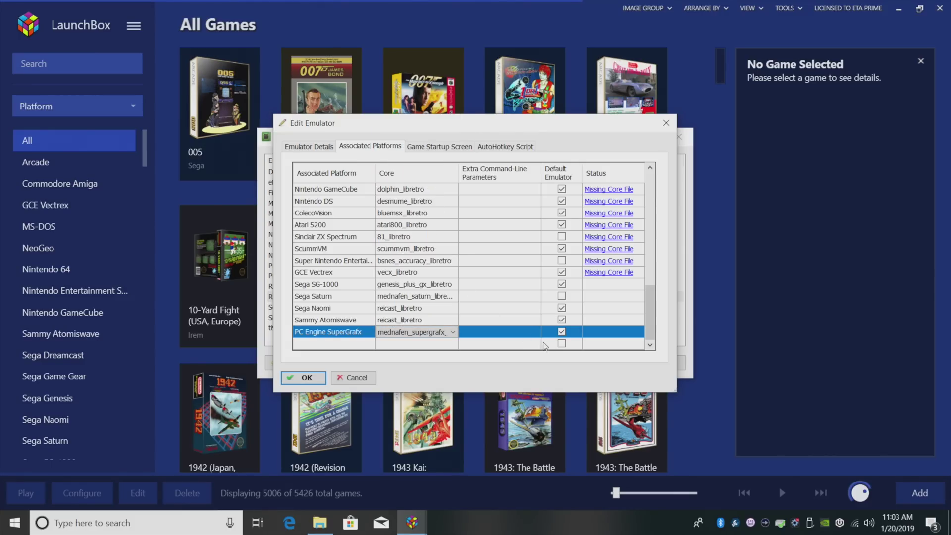
click(561, 332)
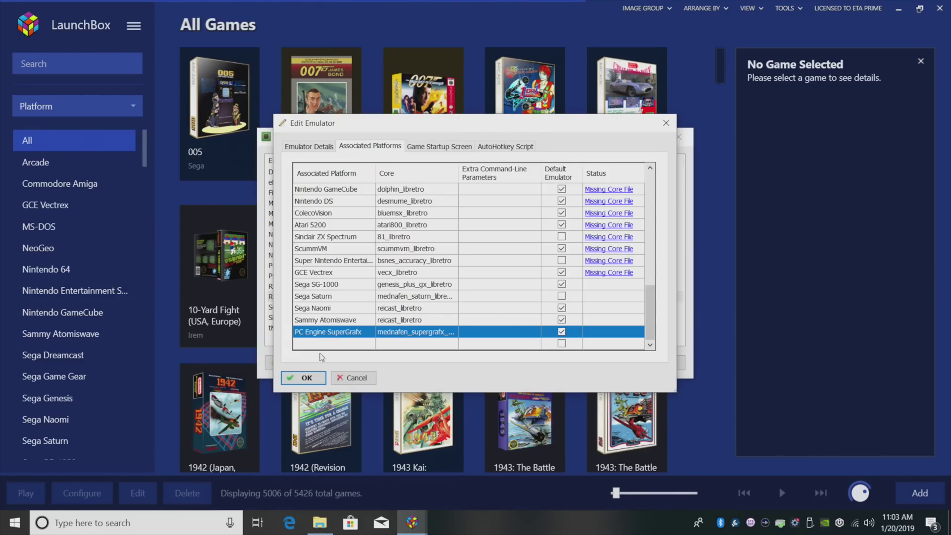
click(312, 377)
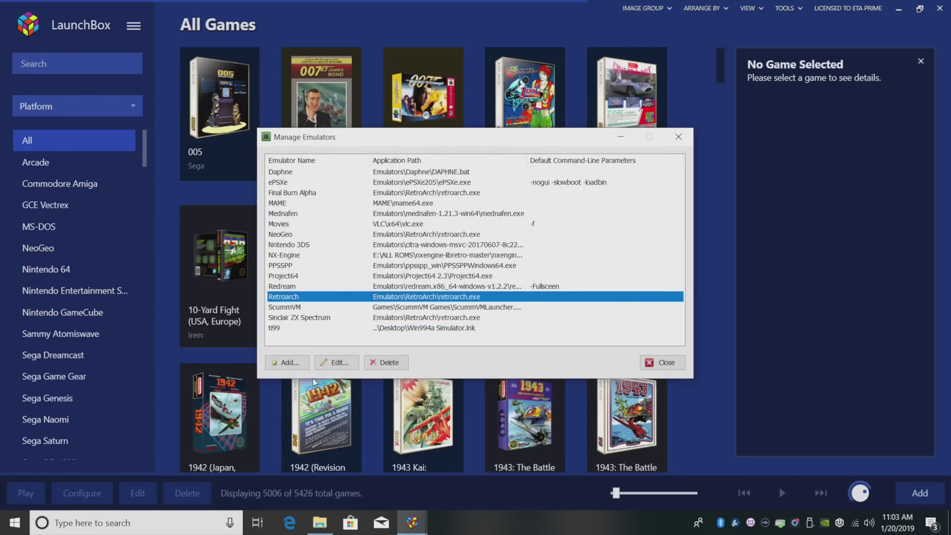
click(672, 366)
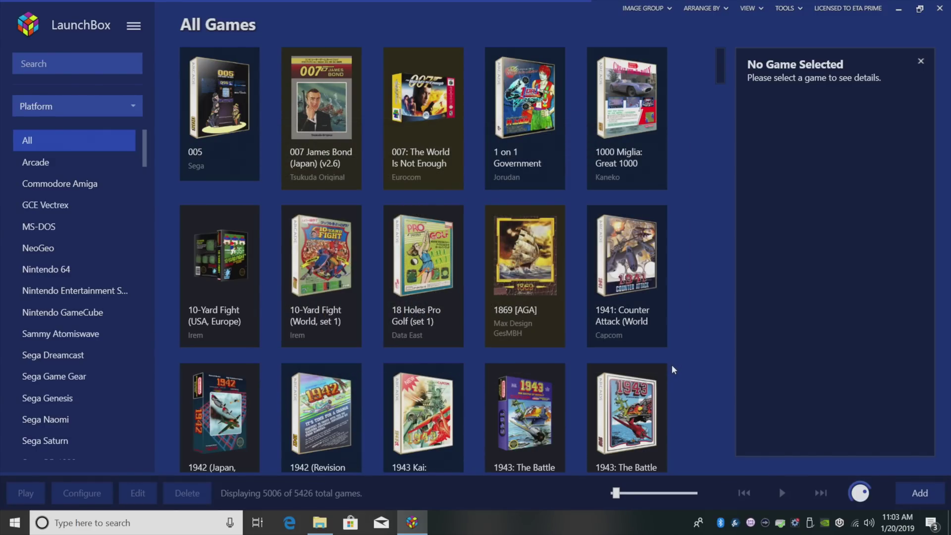
Step: Start the ROM files import wizard and proceed to its file selection page
click(133, 27)
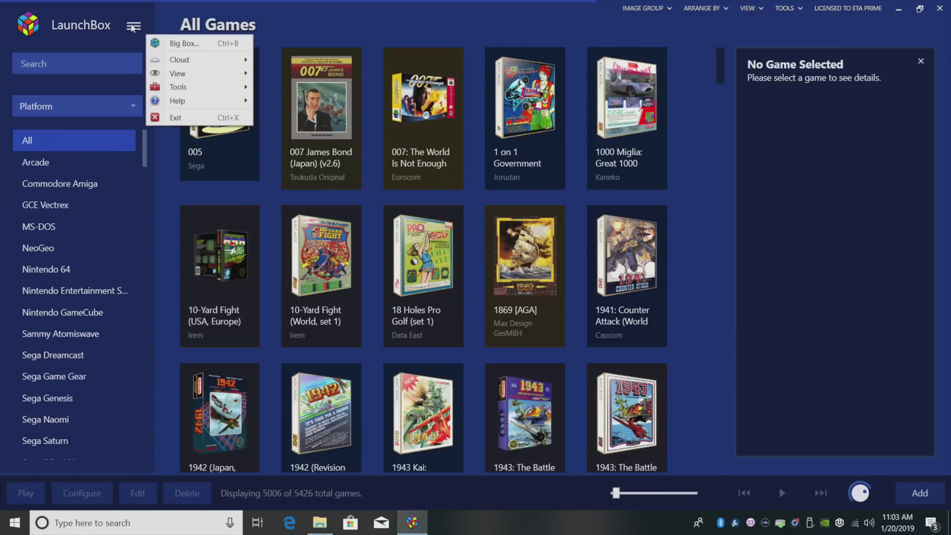
mouse_move(181, 92)
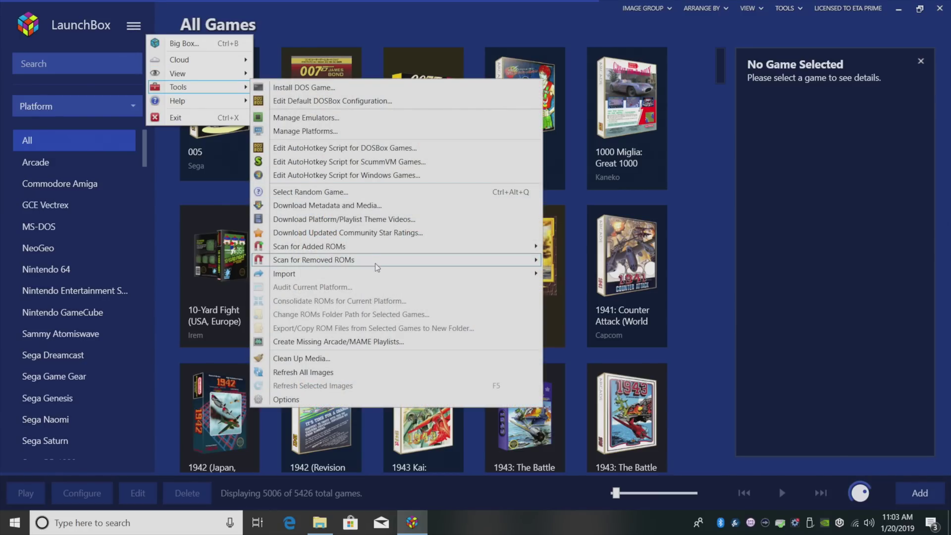
mouse_move(376, 268)
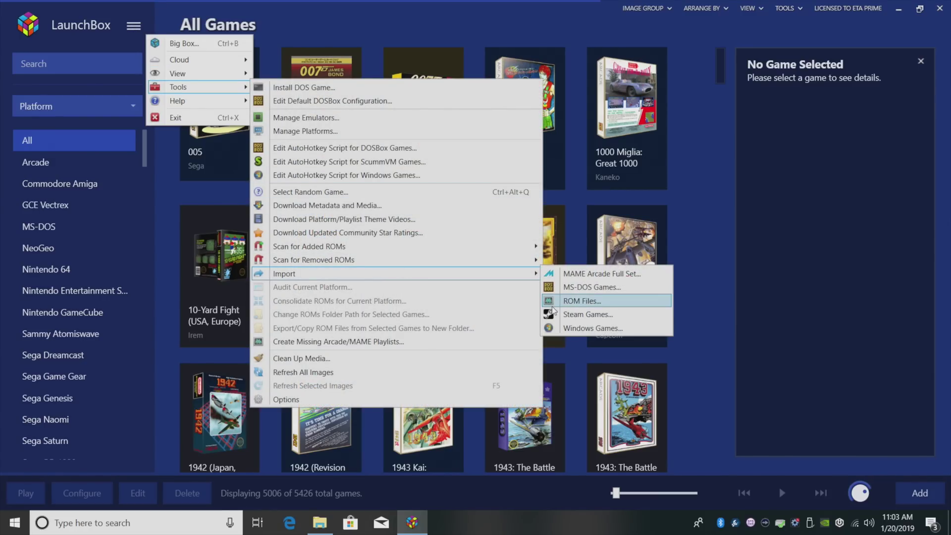
click(568, 302)
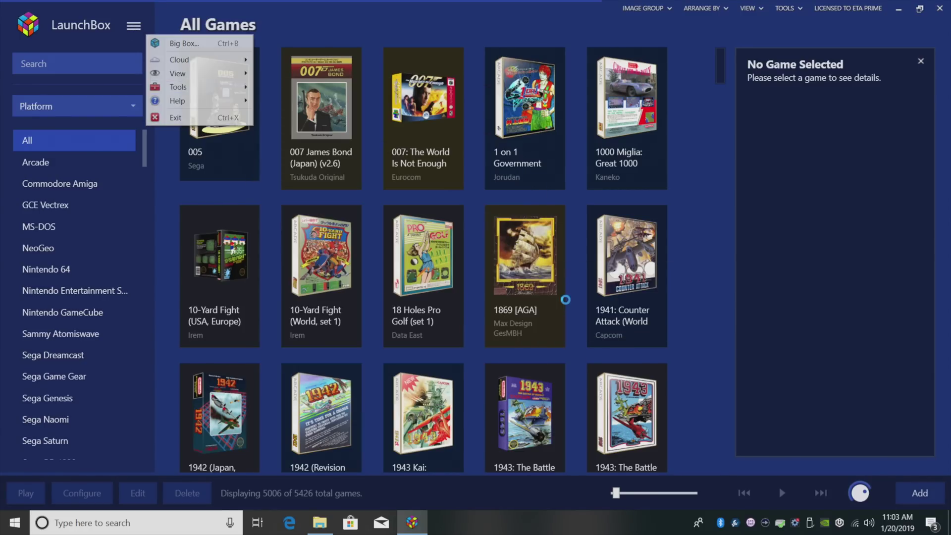
click(628, 408)
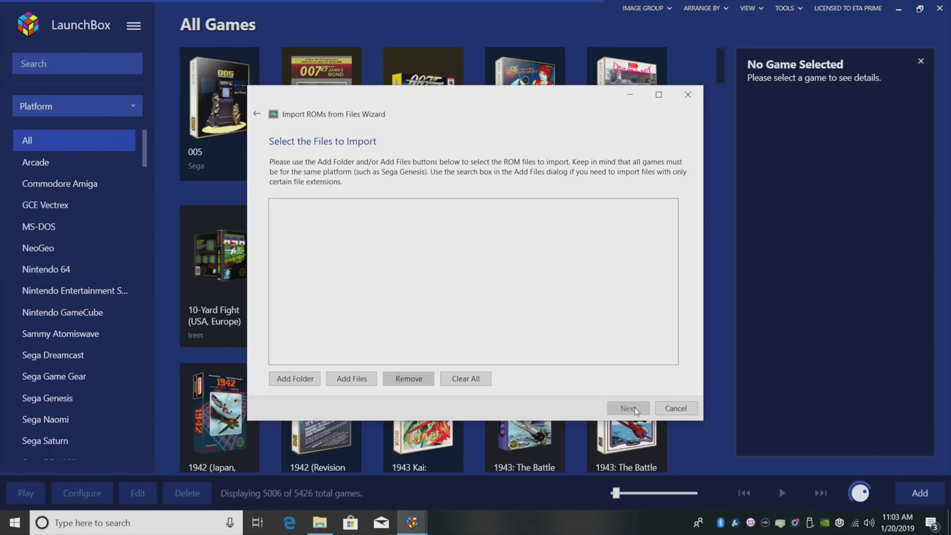
Step: Add the folder E:\LaunchBox\Games\PC Engine SuperGrafx as the import source and continue to the platform choice
click(299, 378)
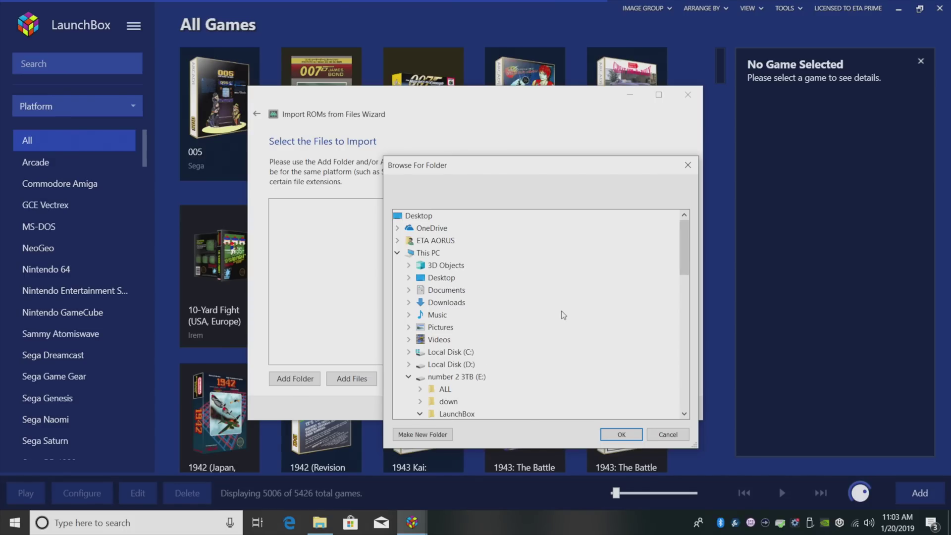
scroll(563, 315, down, 3)
scroll(491, 326, down, 1)
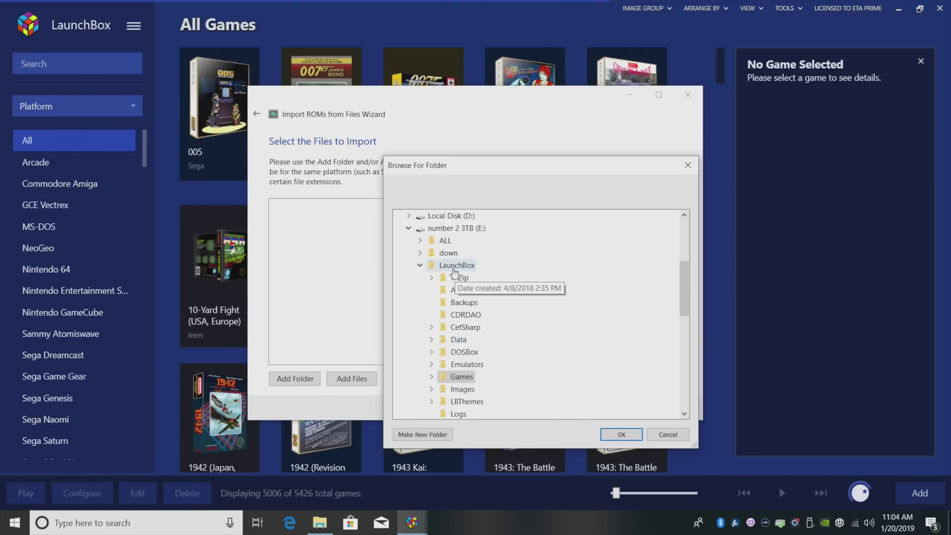
double_click(462, 376)
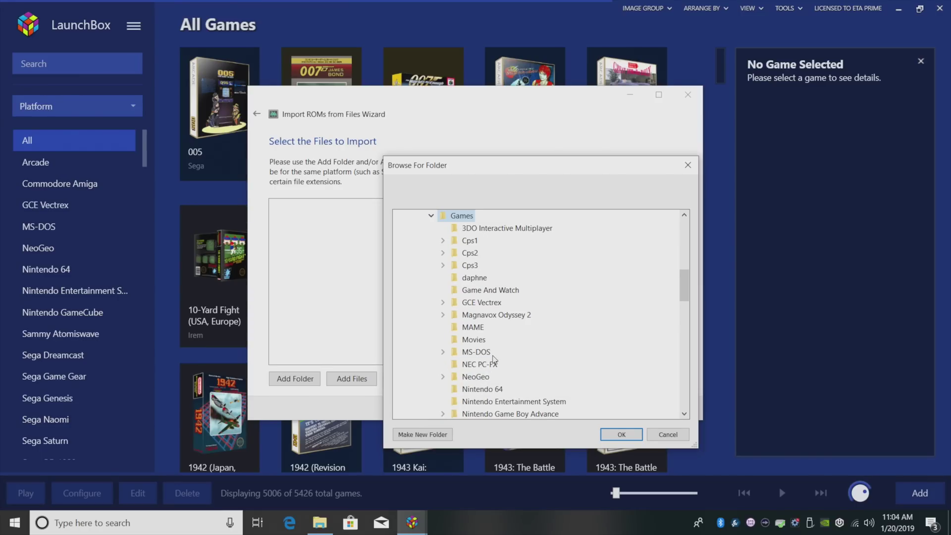
scroll(493, 358, down, 5)
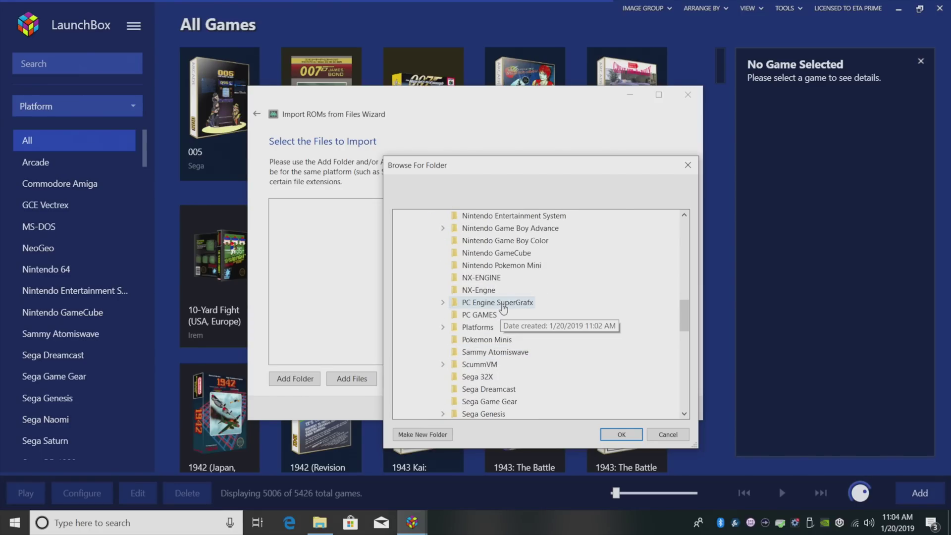
click(514, 305)
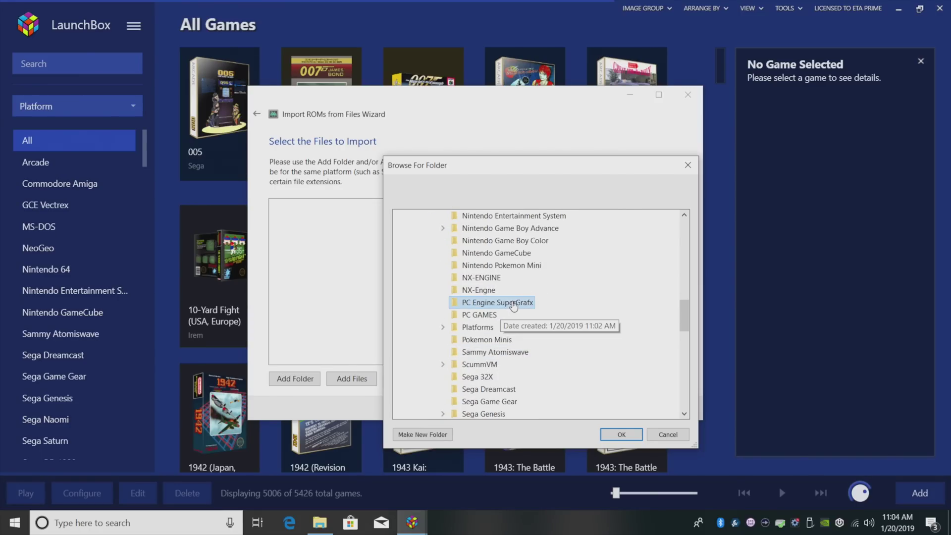
click(619, 435)
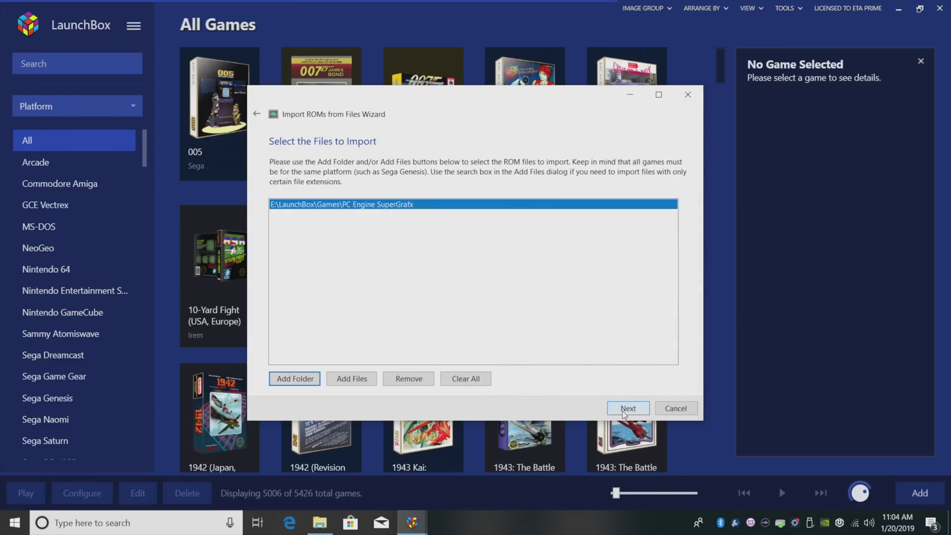
click(623, 412)
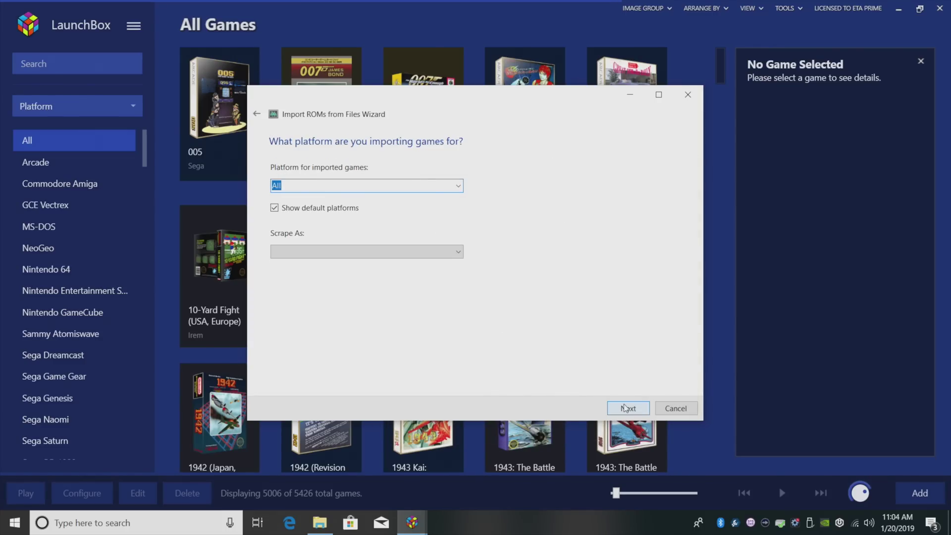
Step: Set the platform for the imported games to PC Engine SuperGrafx and continue to the emulator choice
click(457, 186)
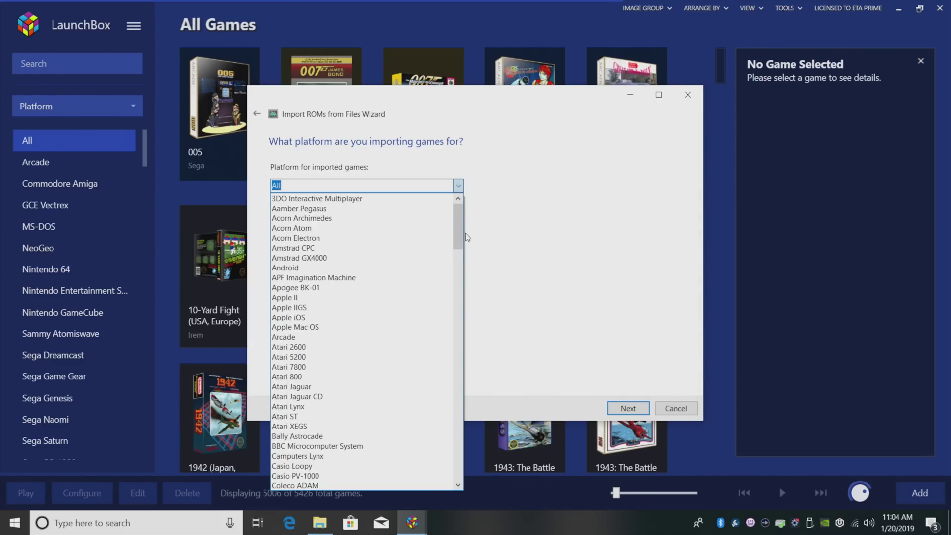
scroll(445, 296, down, 10)
scroll(445, 296, down, 20)
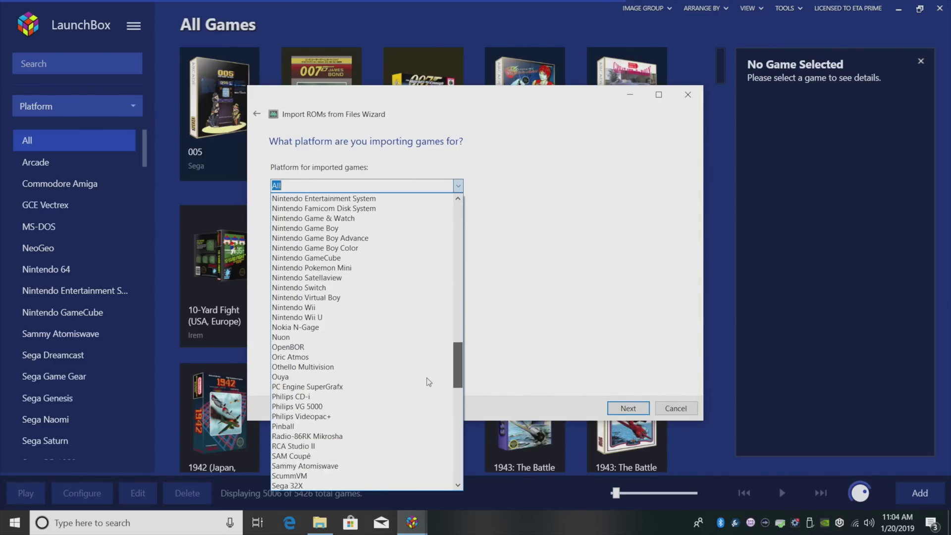
scroll(307, 312, up, 1)
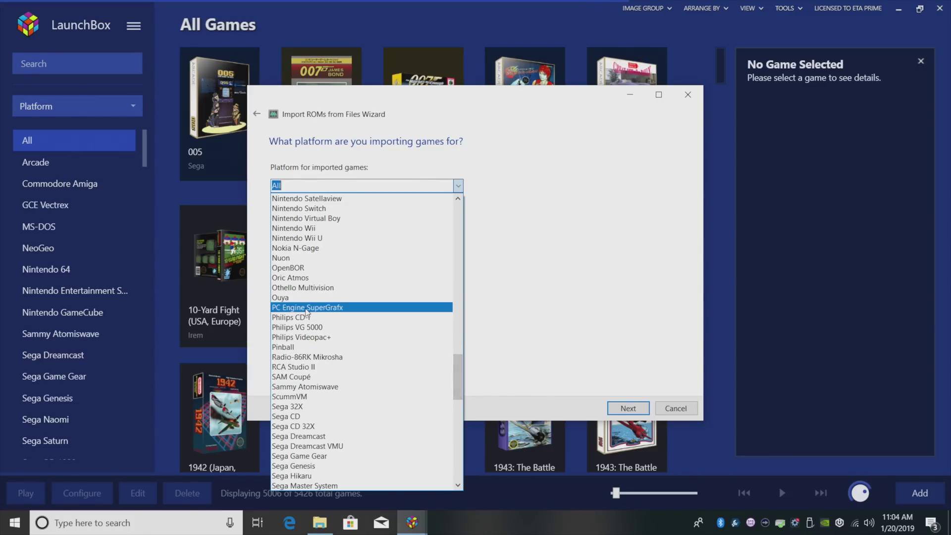
click(306, 307)
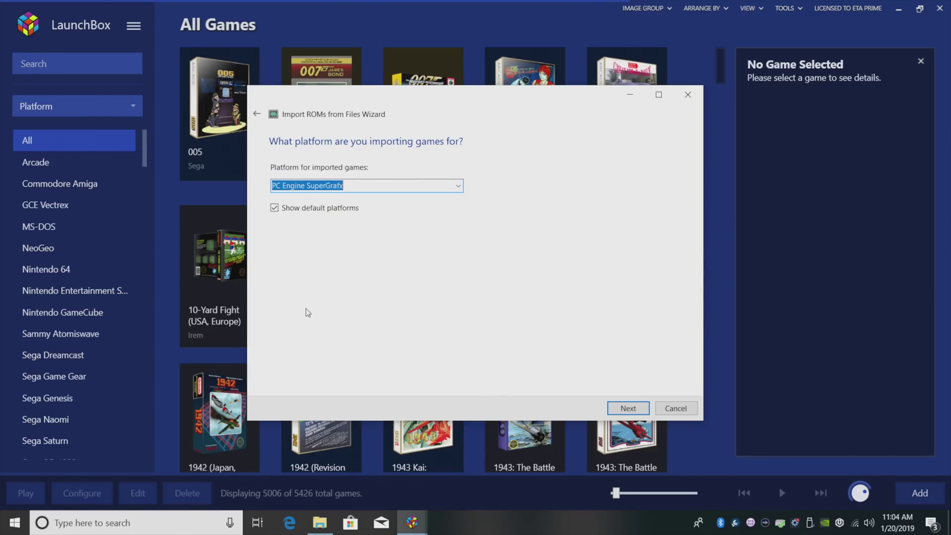
click(629, 409)
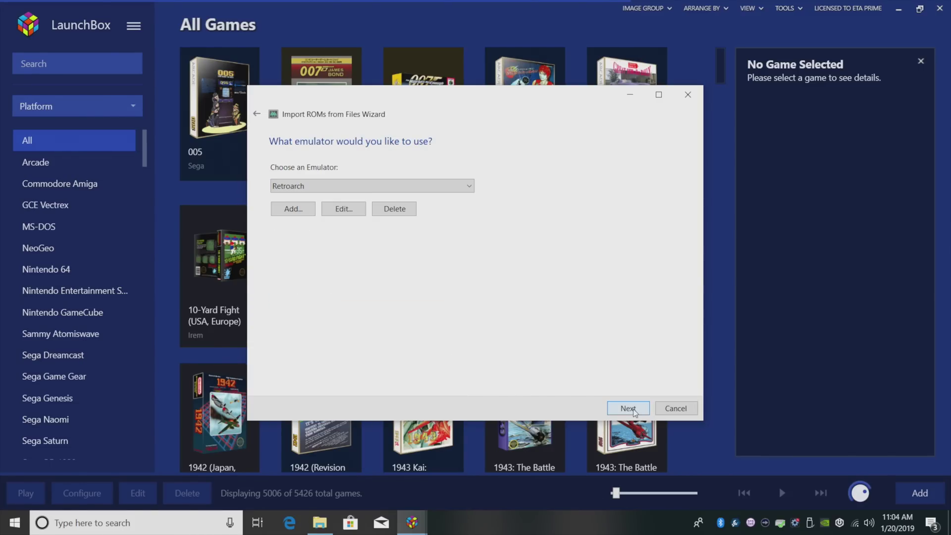
Step: Choose Retroarch as the emulator and use the ROM files in their current location
click(468, 188)
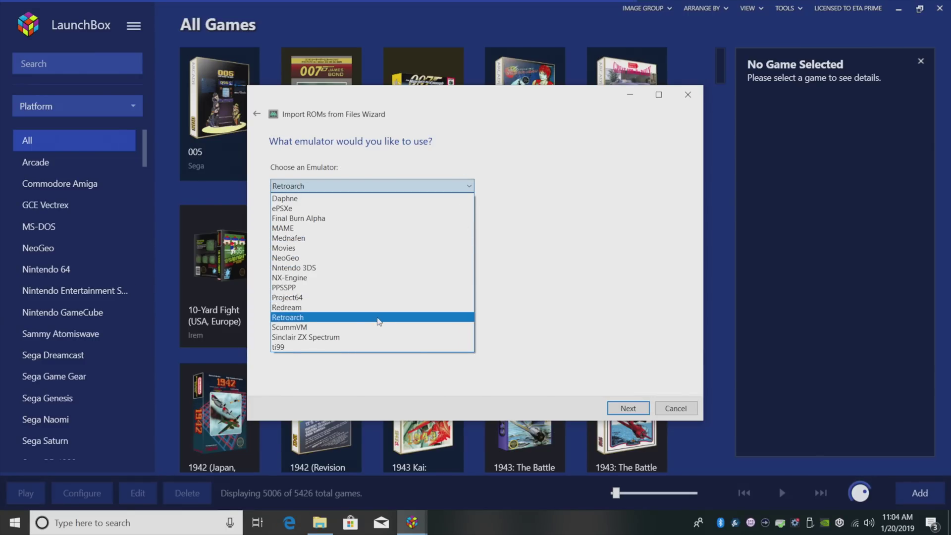
click(348, 318)
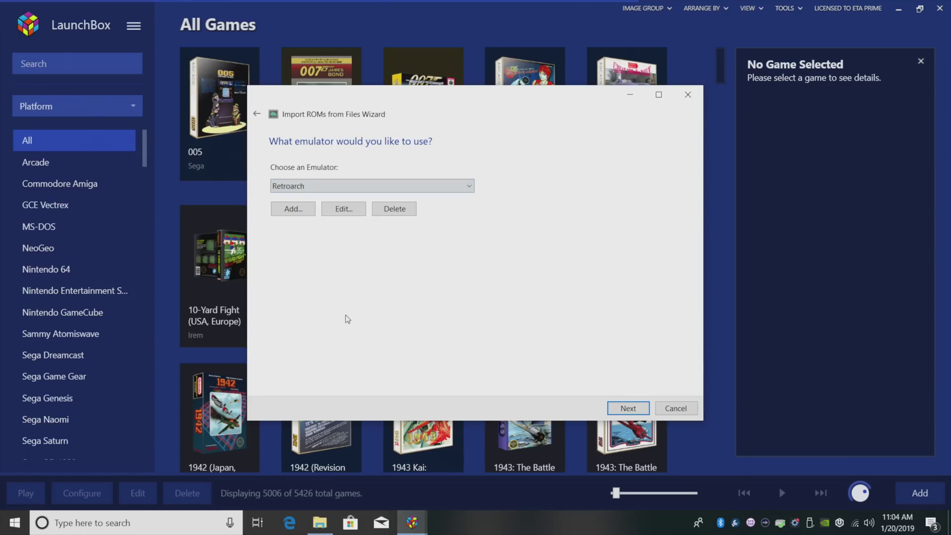
click(637, 408)
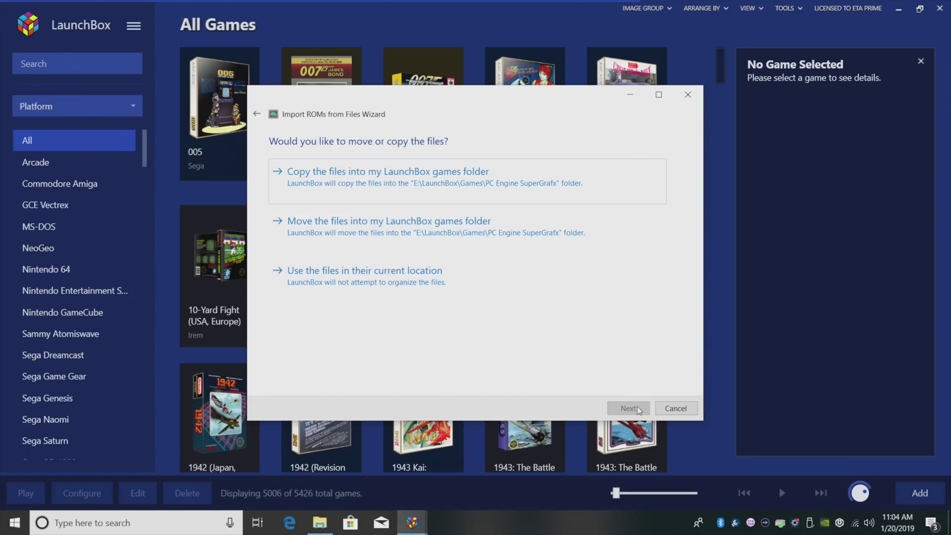
click(387, 283)
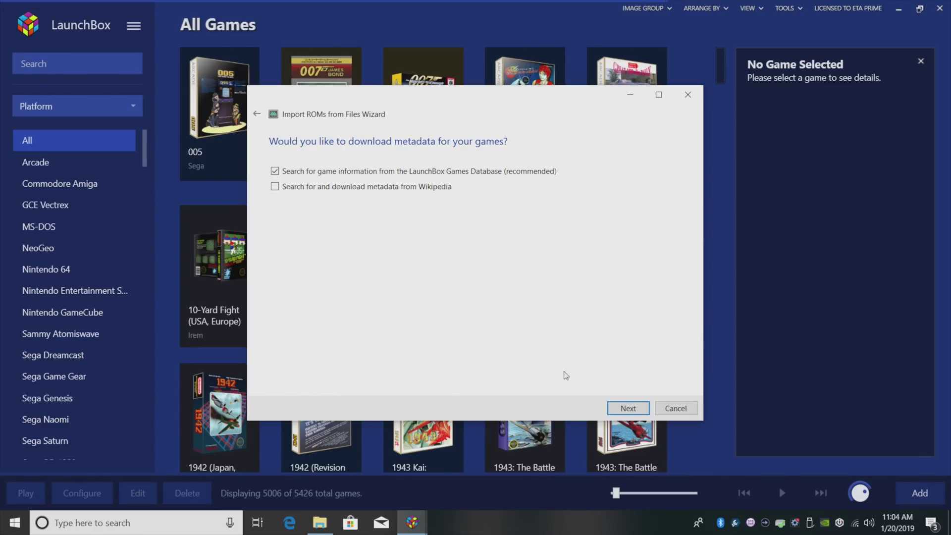
Step: Accept the default metadata, image and custom options, finish importing the listed games, and dismiss the completion message
click(628, 409)
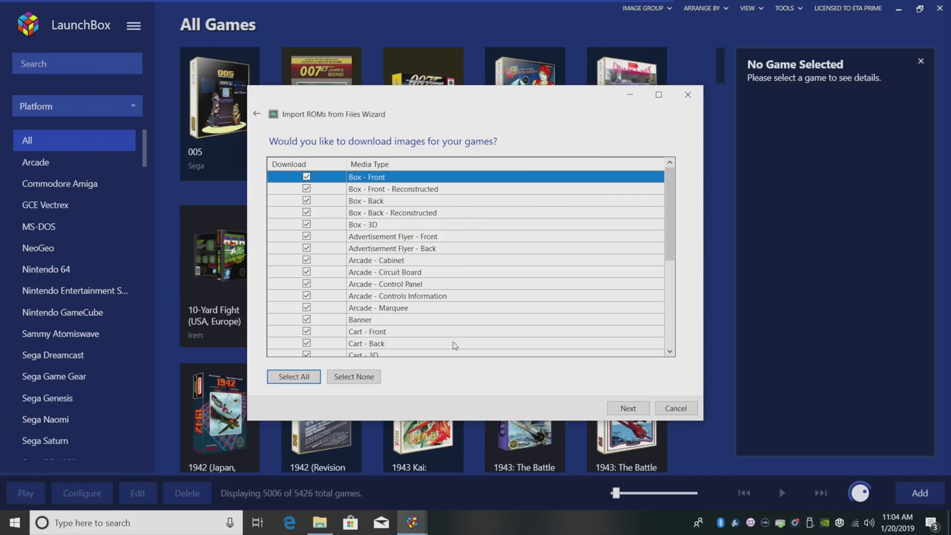
click(638, 407)
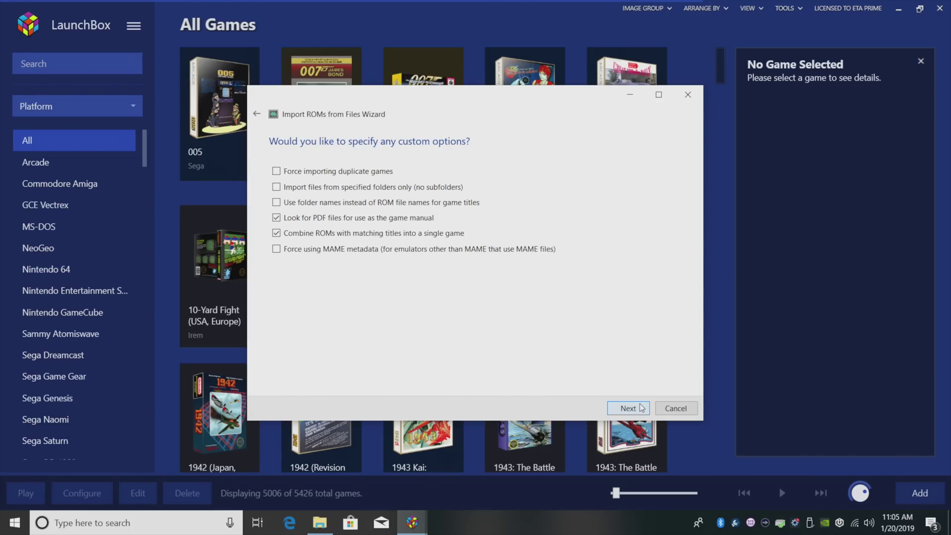
click(628, 408)
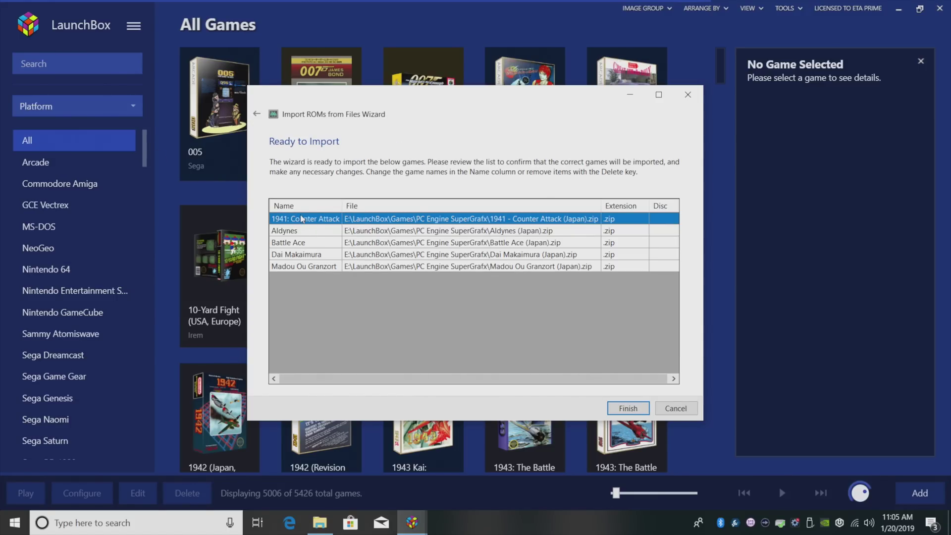
click(627, 408)
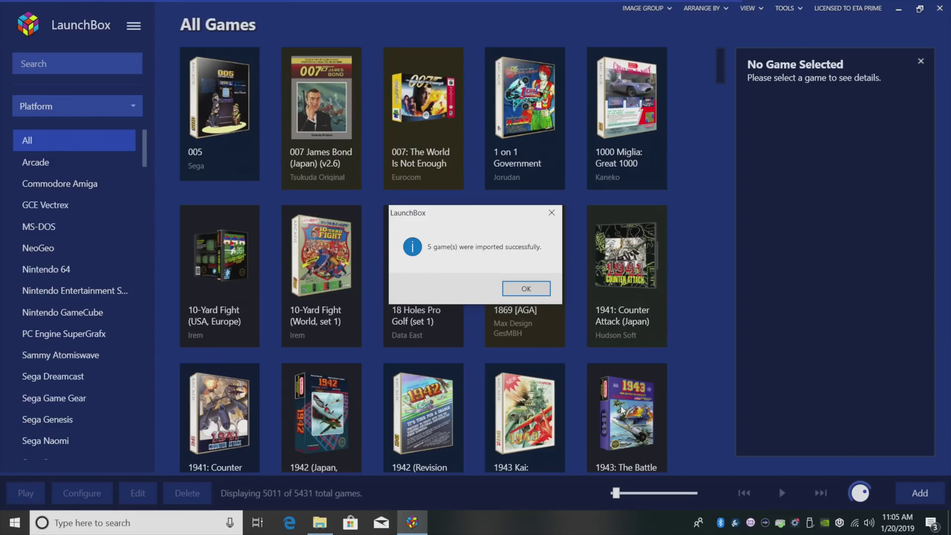
click(545, 289)
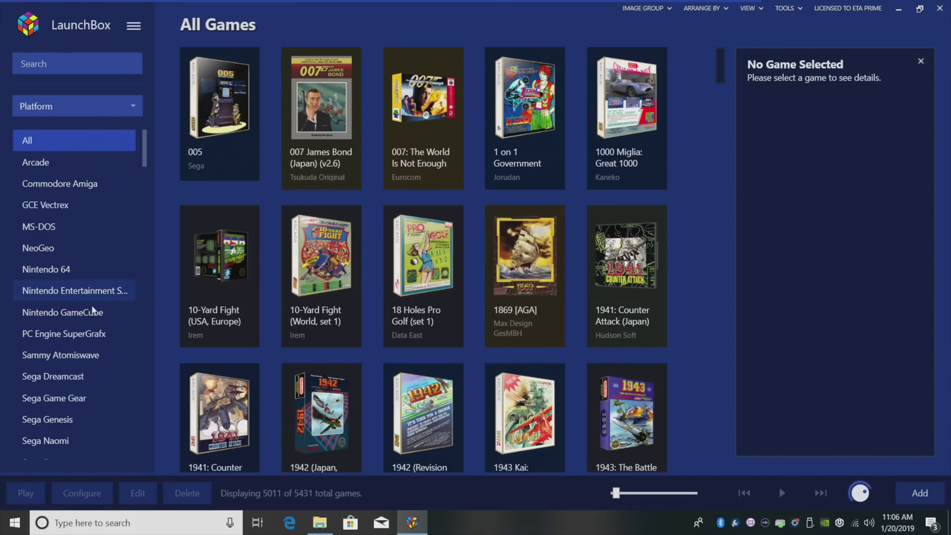
Step: Show the PC Engine SuperGrafx platform's games and launch Aldynes to test it
click(89, 342)
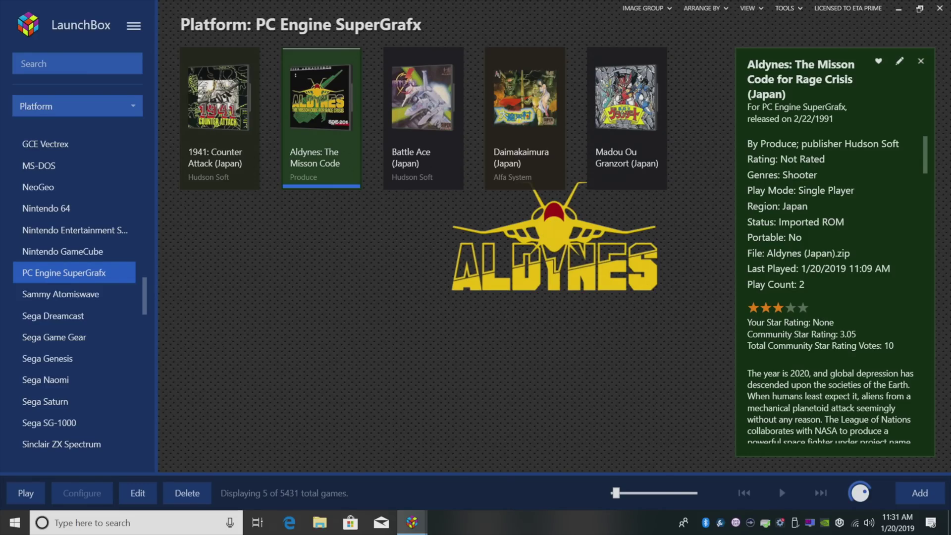
key(Return)
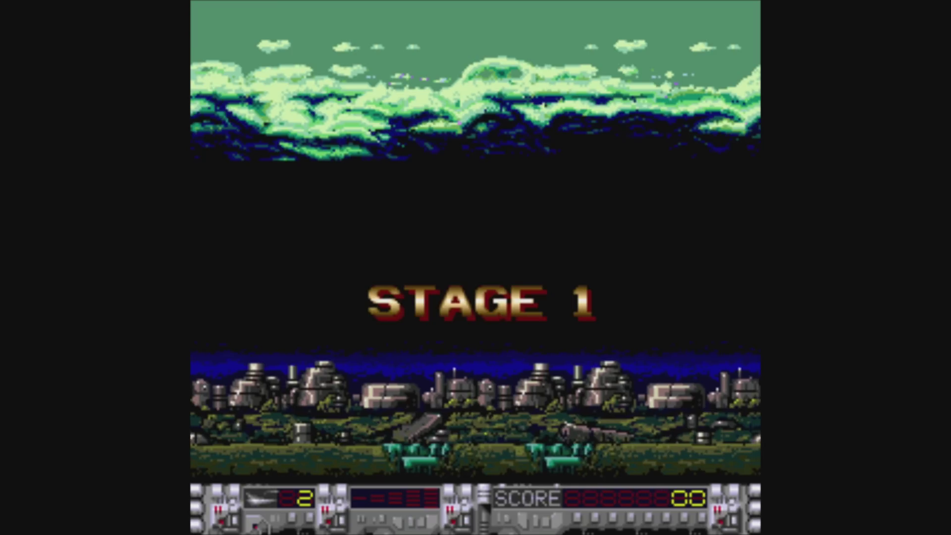
key(Down)
key(Left)
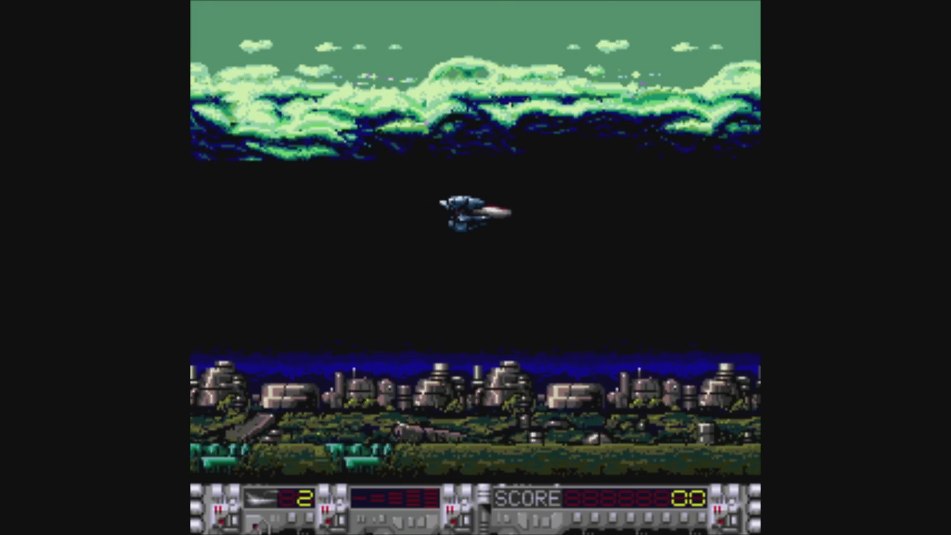
key(Left)
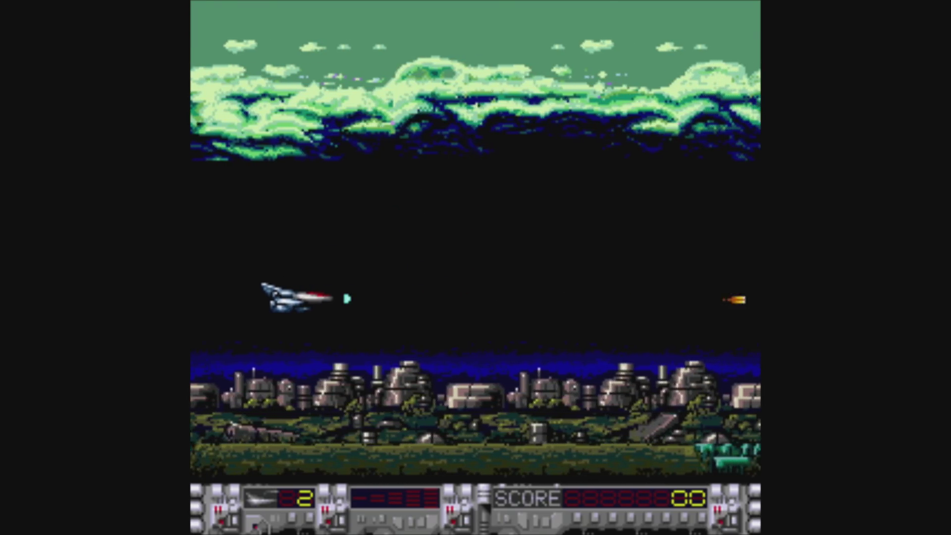
key(Down)
key(Right)
key(space)
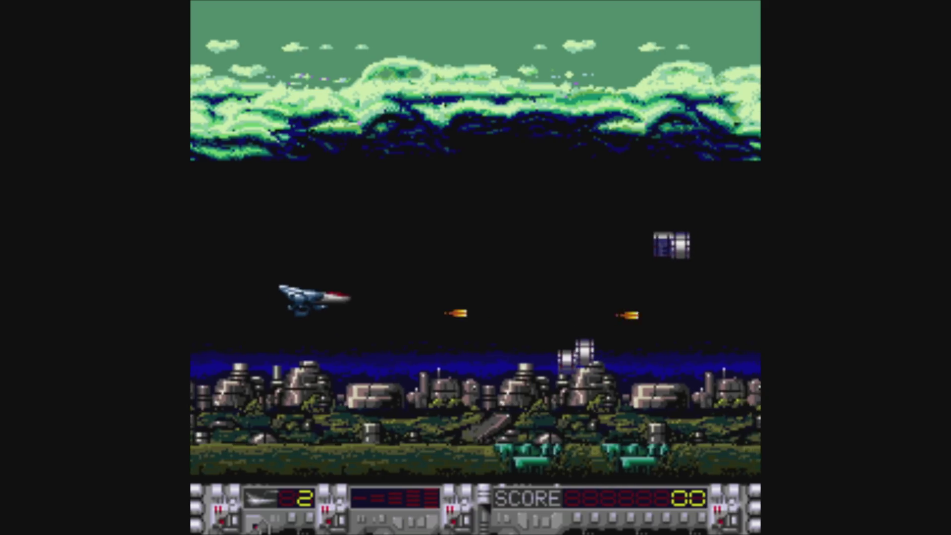
key(Down)
key(Left)
key(Up)
key(Up)
key(space)
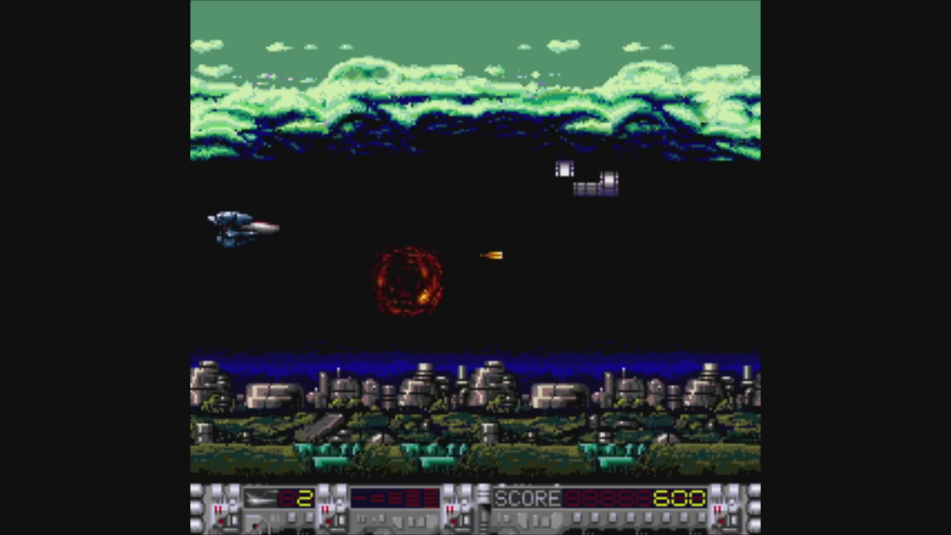
key(Down)
key(Down)
key(space)
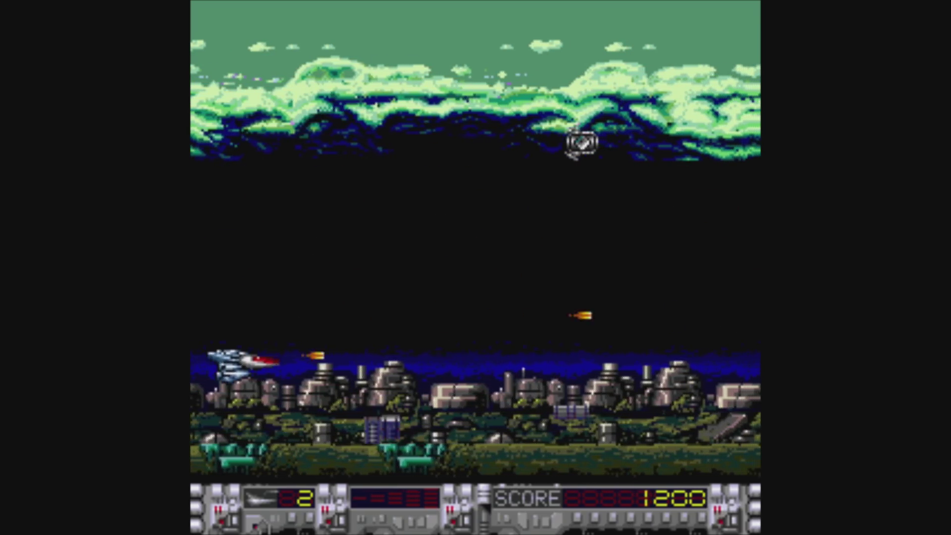
key(Up)
key(Right)
key(Up)
key(space)
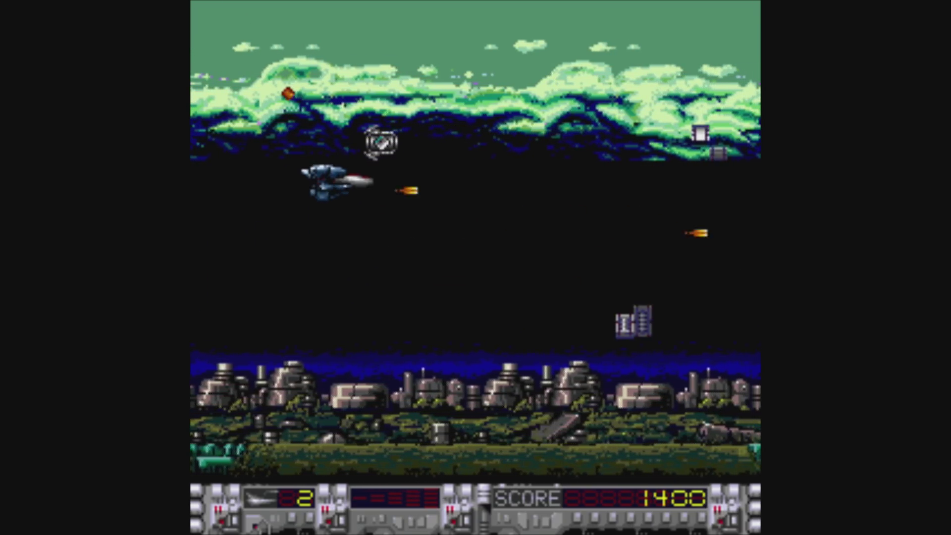
key(Left)
key(Down)
key(space)
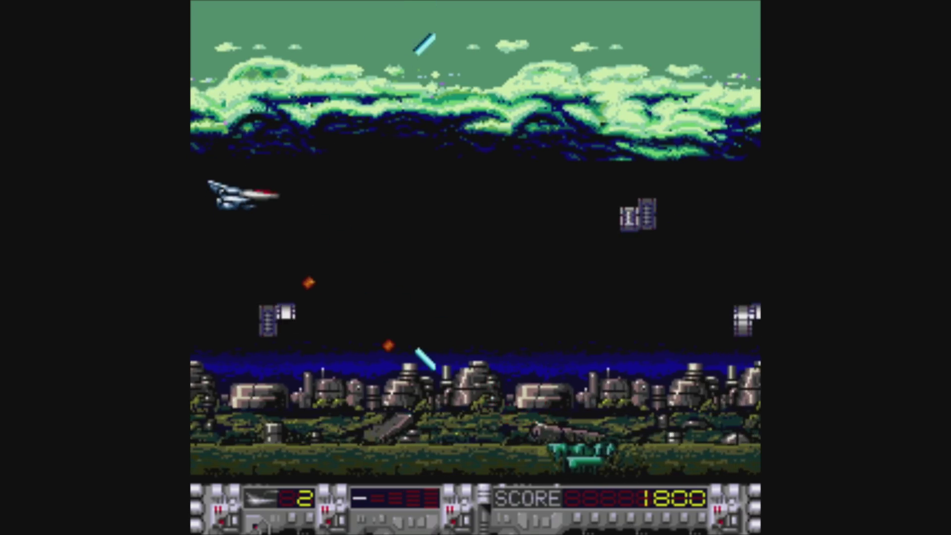
key(Right)
key(Up)
key(Down)
key(space)
key(Right)
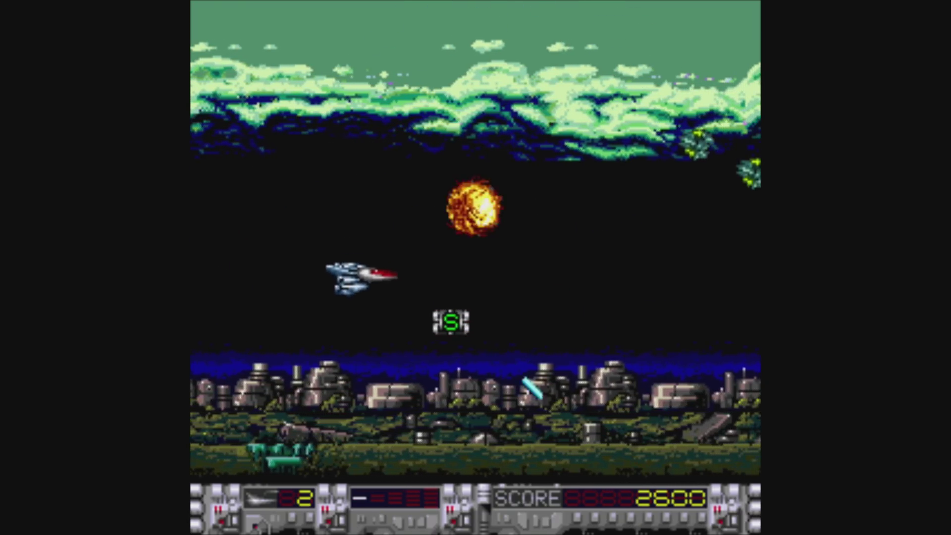
key(Left)
key(Down)
key(Right)
key(space)
key(Up)
key(Left)
key(Right)
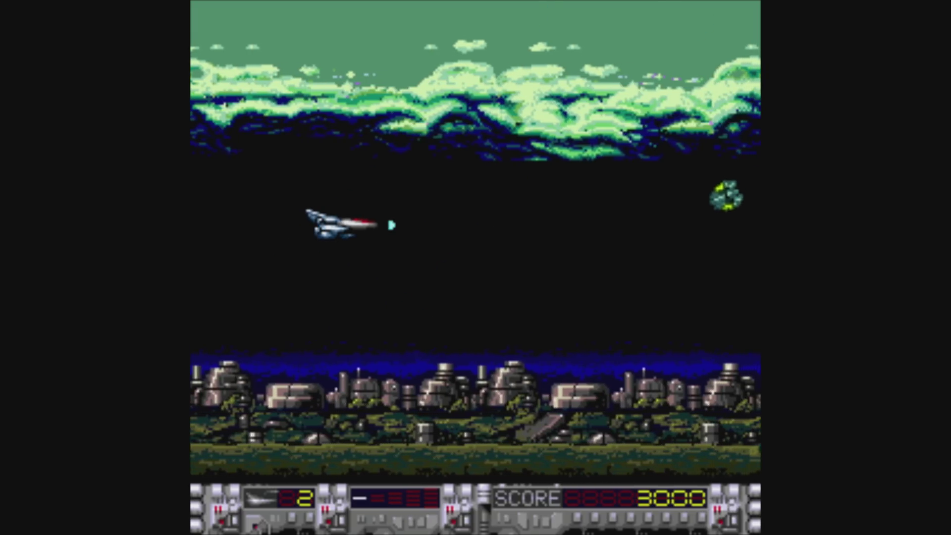
key(Down)
key(Right)
key(space)
key(Down)
key(Left)
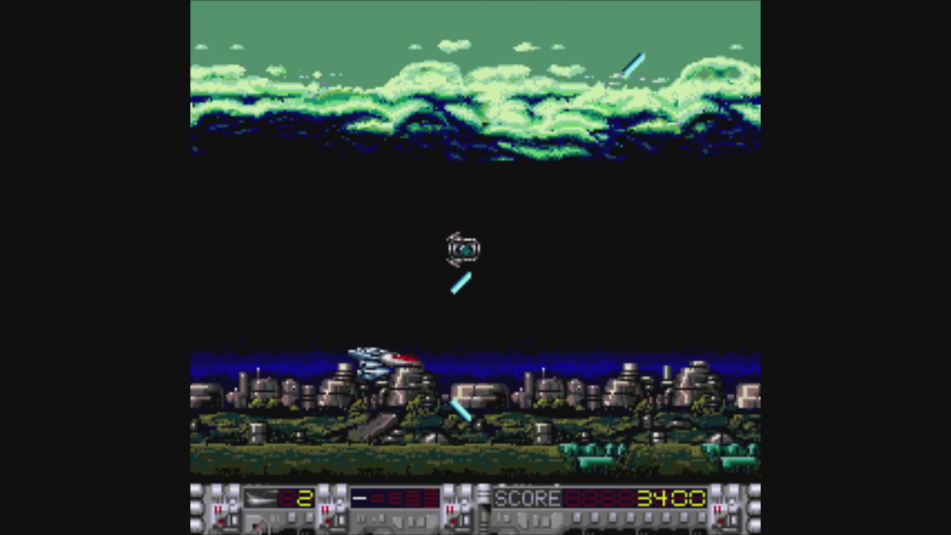
key(Right)
key(Up)
key(Up)
key(Left)
key(Right)
key(space)
key(Left)
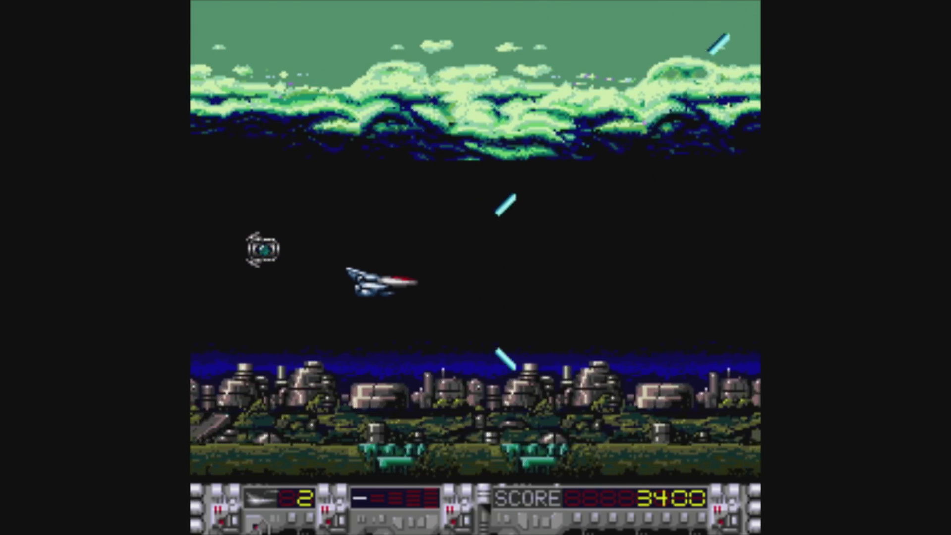
key(Left)
key(space)
key(Right)
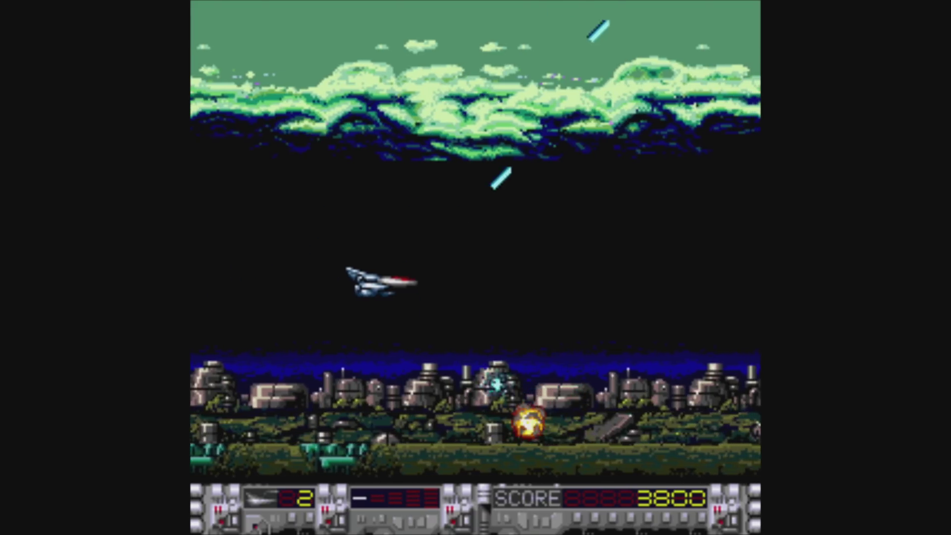
key(Left)
key(Left)
key(Up)
key(Right)
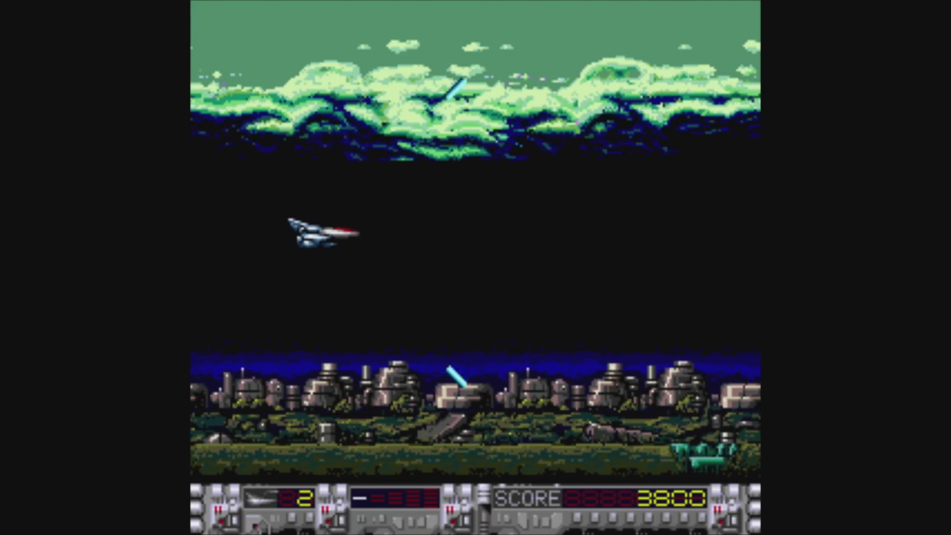
key(Down)
key(space)
key(Right)
key(space)
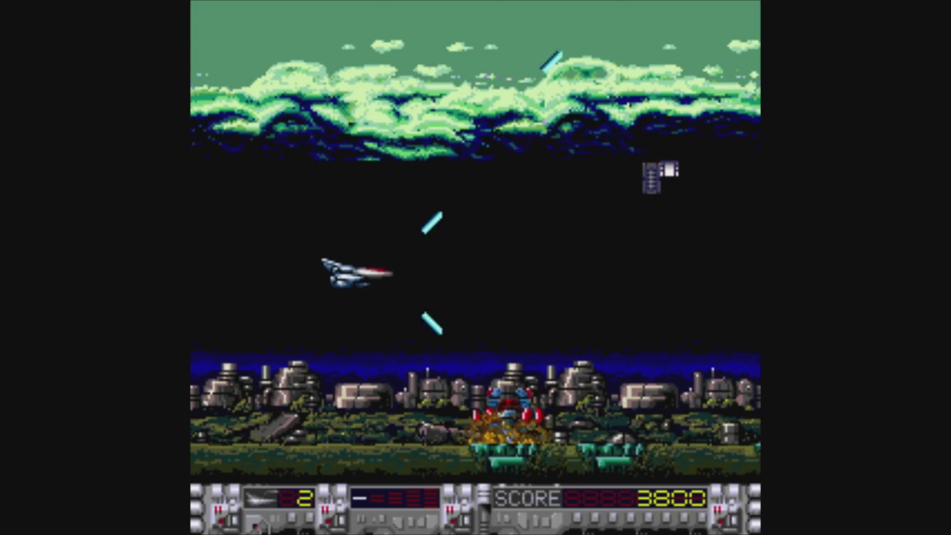
key(Left)
key(Right)
key(space)
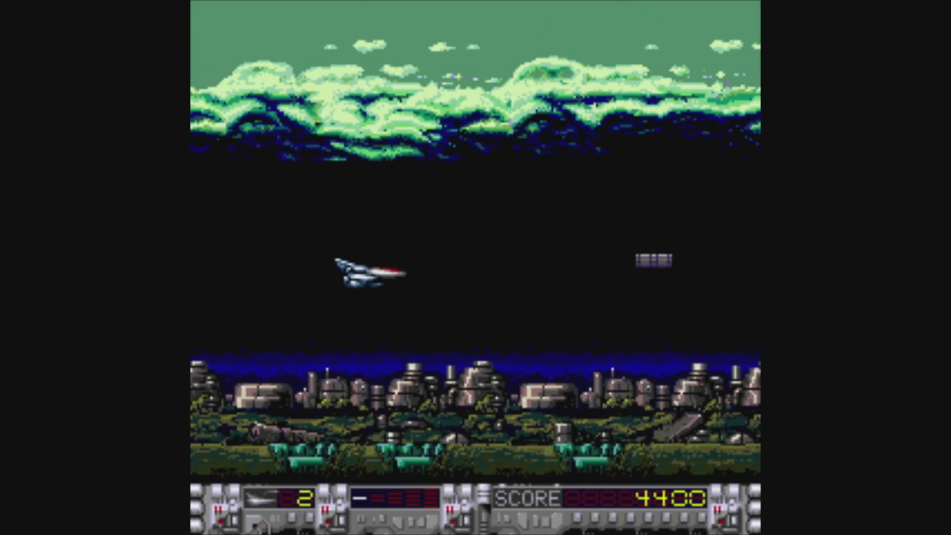
key(Left)
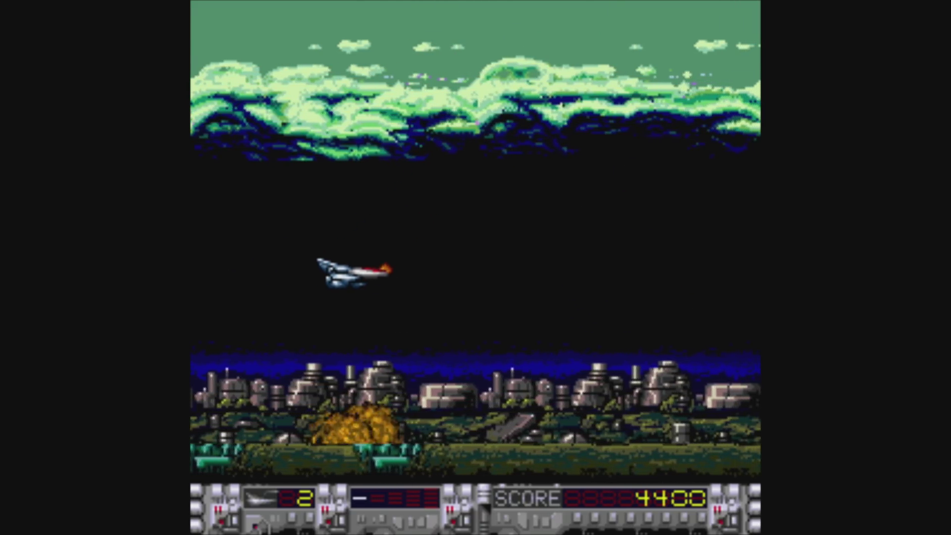